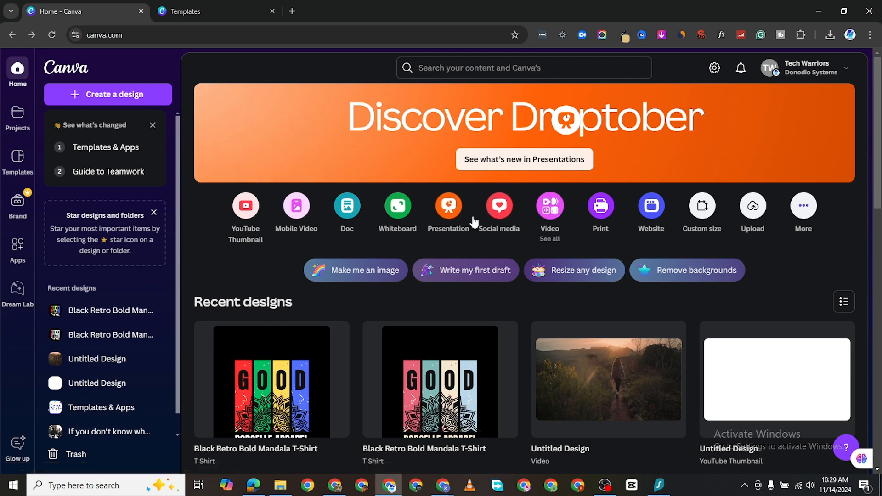
# Step: Create a blank Video (1080p) design and add the uploaded 7.3-second clip of the couple walking in snow
pyautogui.click(554, 208)
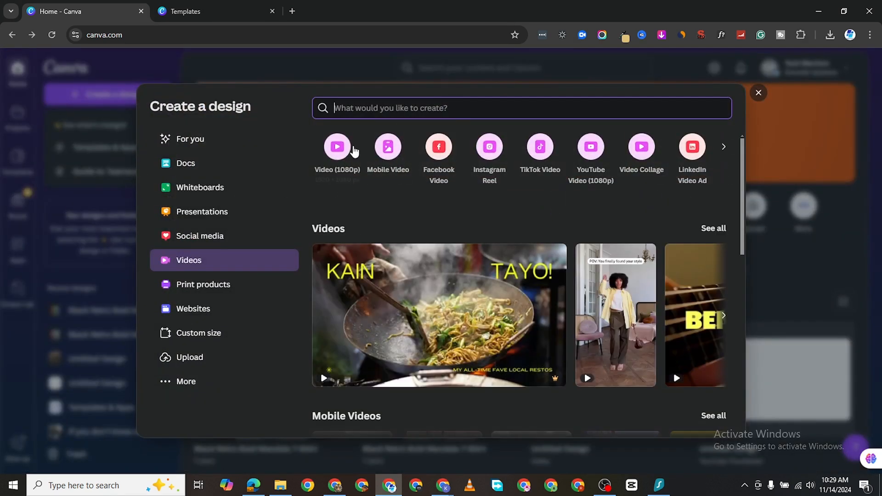
pyautogui.click(338, 148)
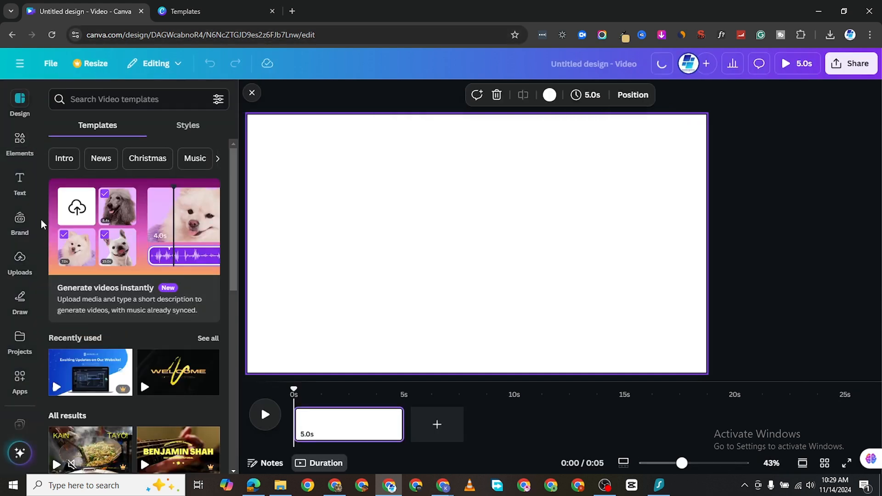
pyautogui.click(19, 259)
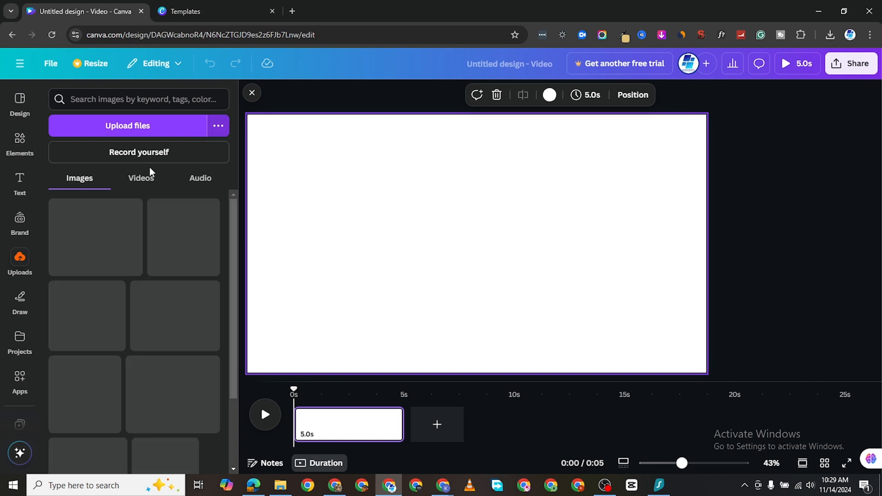
pyautogui.click(142, 179)
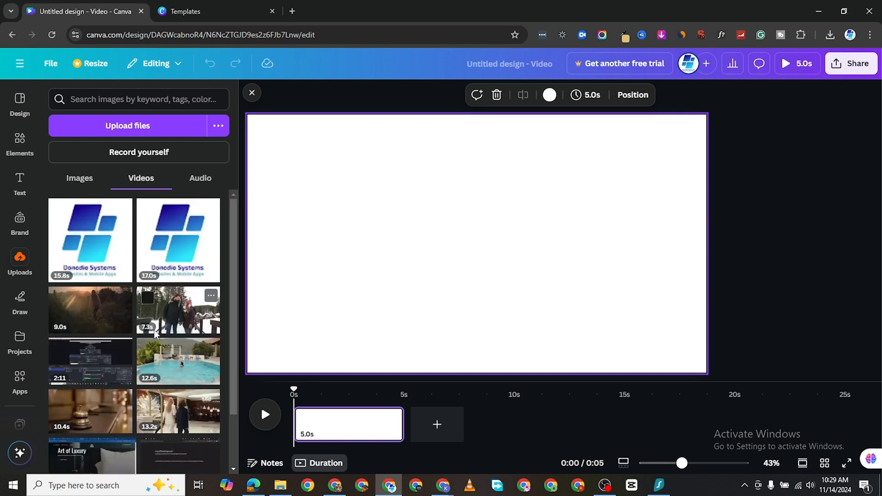
pyautogui.click(172, 321)
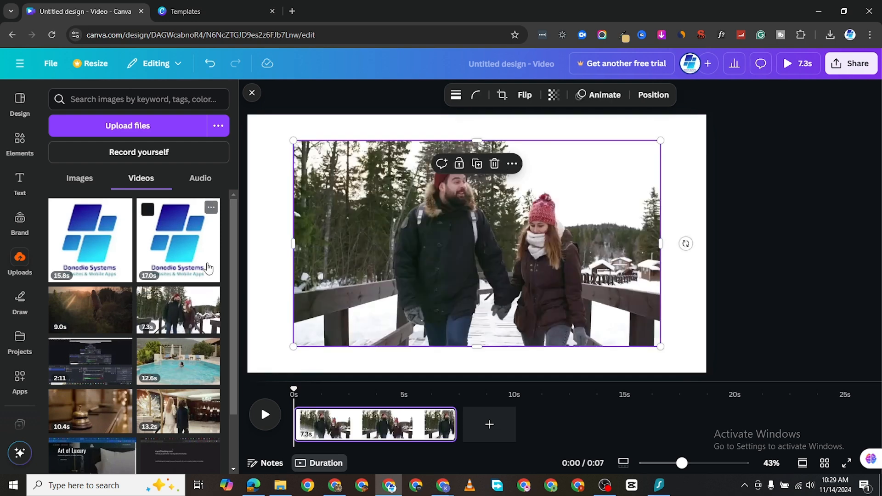
# Step: Align the snow clip with the page's upper-left corner, scale it to fill the whole page and preview it
pyautogui.click(477, 244)
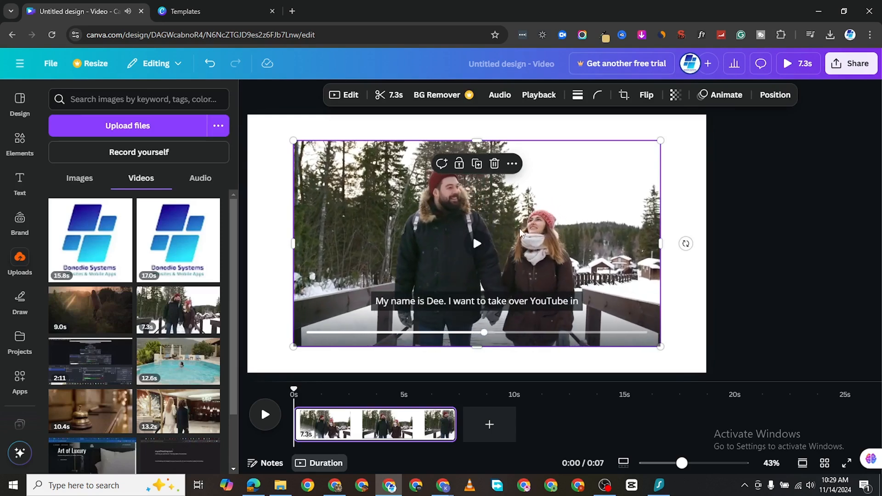
pyautogui.moveTo(514, 207); pyautogui.dragTo(467, 182)
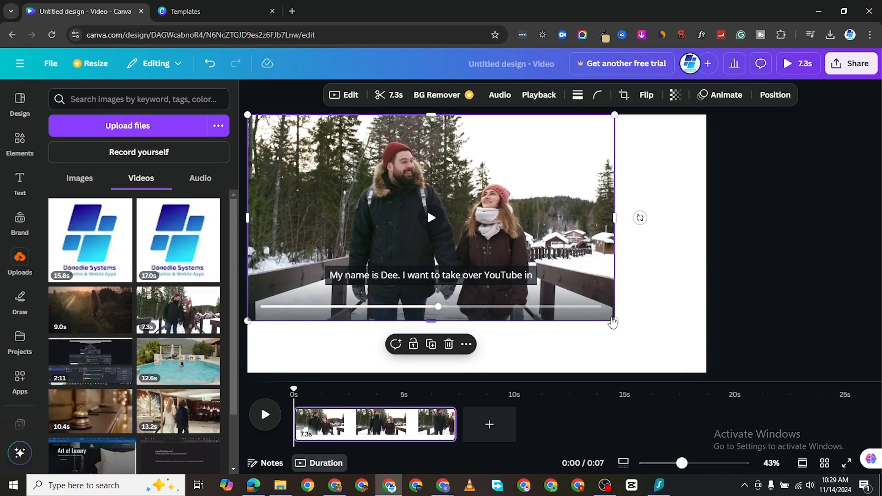
pyautogui.moveTo(614, 320); pyautogui.dragTo(709, 367)
pyautogui.click(729, 220)
pyautogui.click(368, 285)
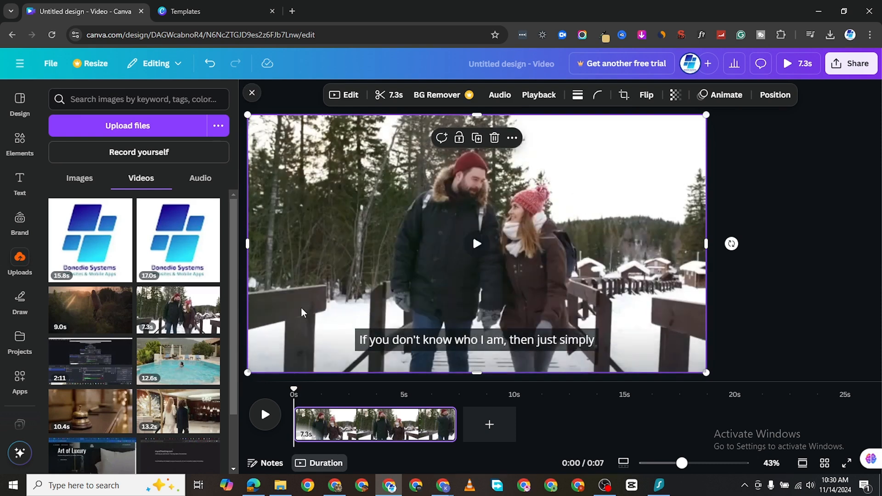
pyautogui.click(476, 245)
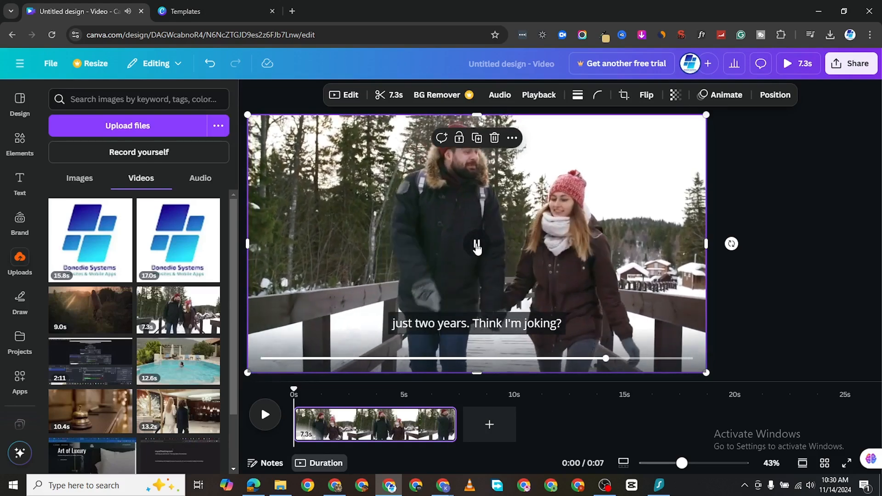
pyautogui.click(477, 246)
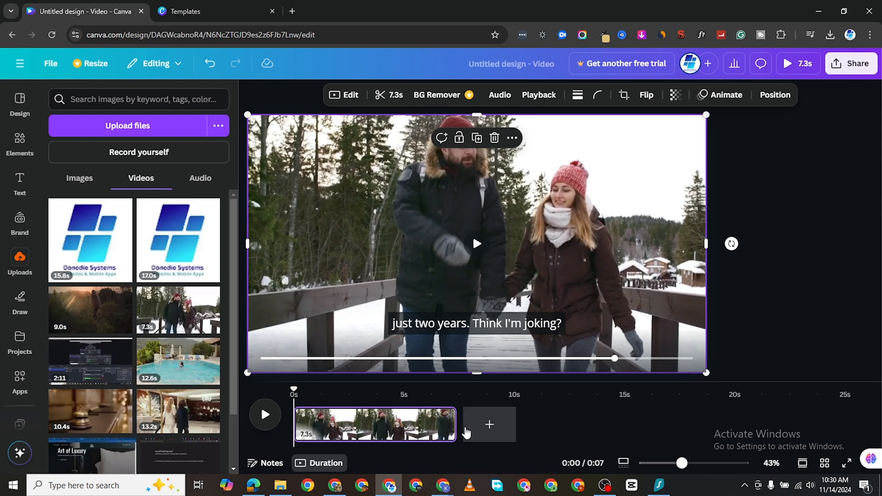
# Step: Try trimming the snow clip's end to 6.3 seconds and adjusting its start, restoring its full 7.3-second length
pyautogui.moveTo(448, 419)
pyautogui.mouseDown()
pyautogui.moveTo(423, 417)
pyautogui.moveTo(462, 428)
pyautogui.moveTo(433, 423)
pyautogui.mouseUp()
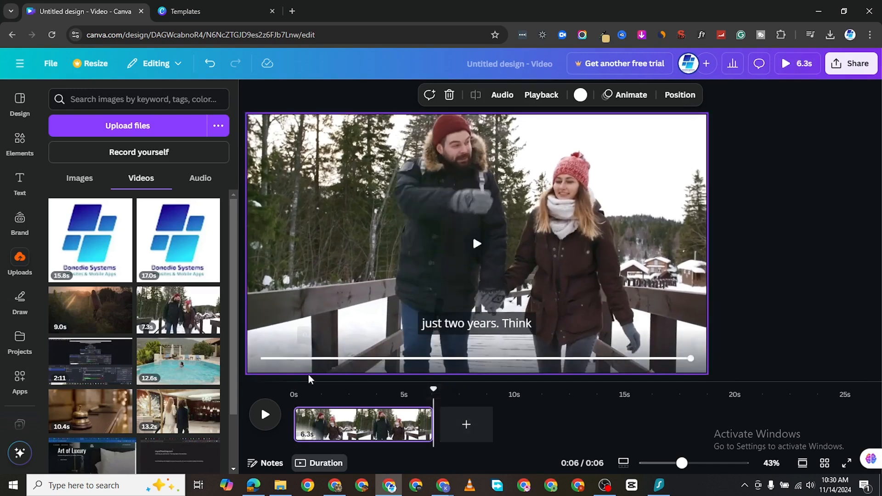
pyautogui.moveTo(432, 387); pyautogui.dragTo(295, 391)
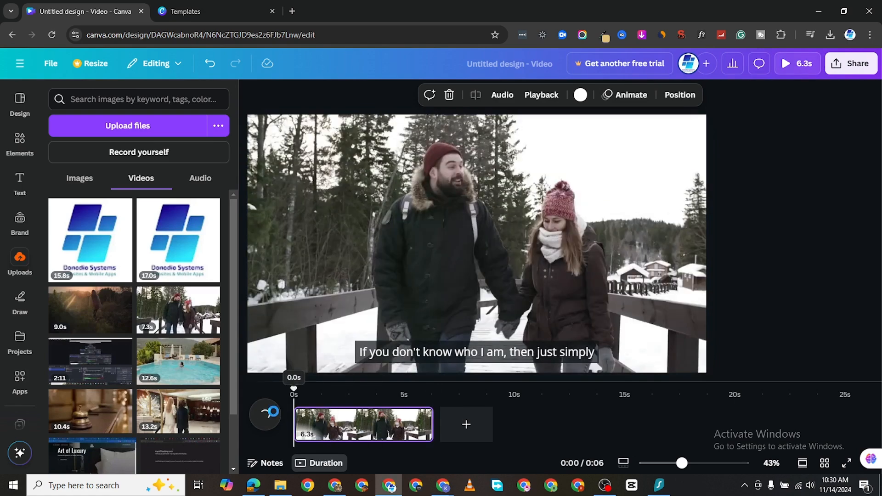
pyautogui.moveTo(434, 424); pyautogui.dragTo(456, 423)
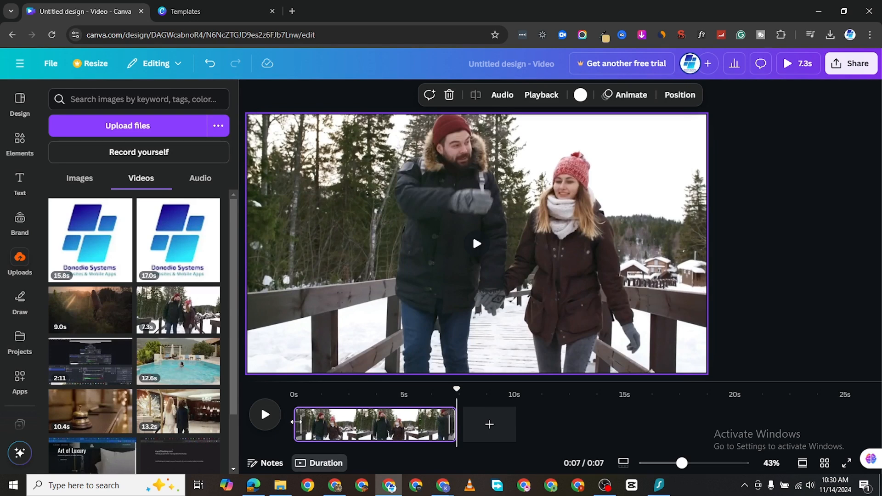
pyautogui.moveTo(296, 422); pyautogui.dragTo(264, 415)
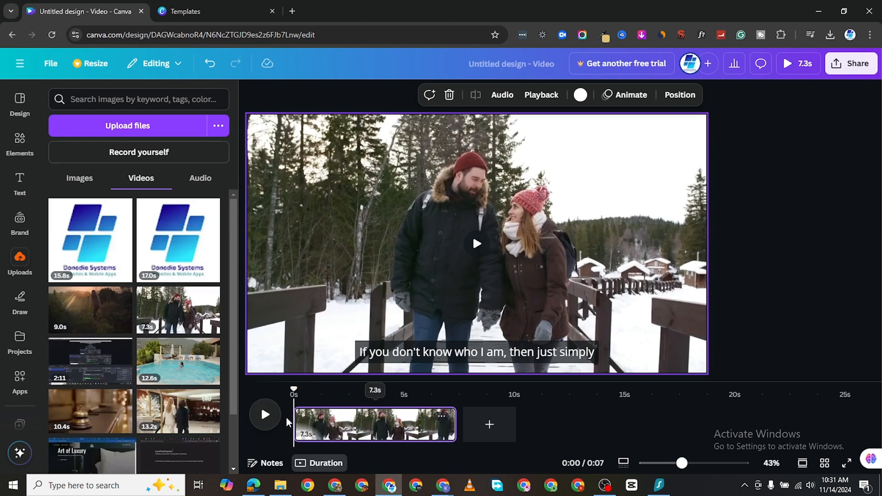
# Step: Preview the opening of the snow clip and check the frames at its start and end
pyautogui.click(265, 418)
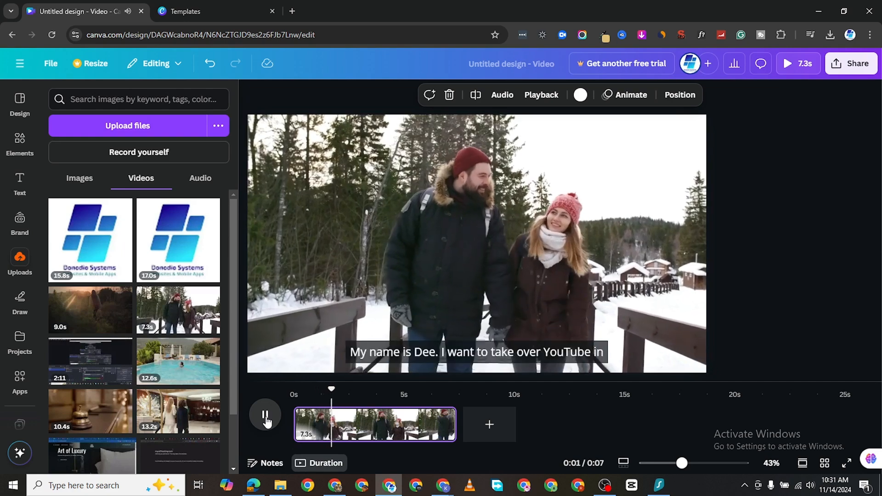
pyautogui.click(266, 421)
pyautogui.click(297, 423)
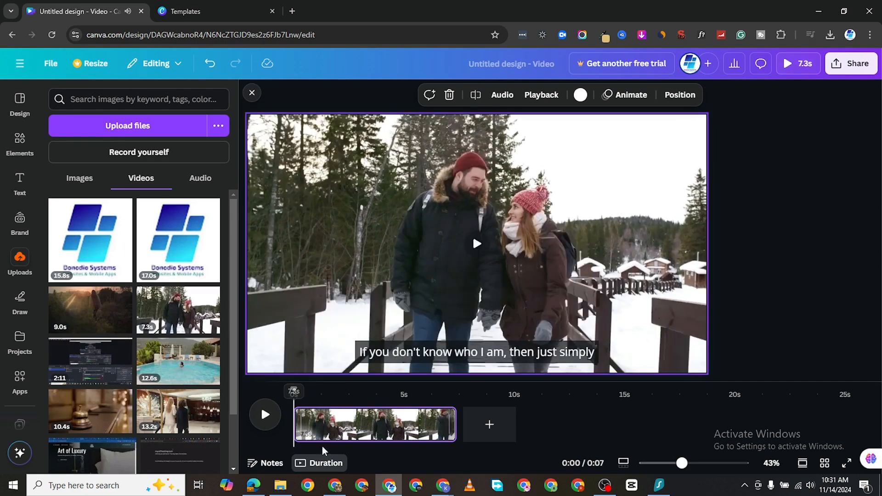
pyautogui.click(454, 423)
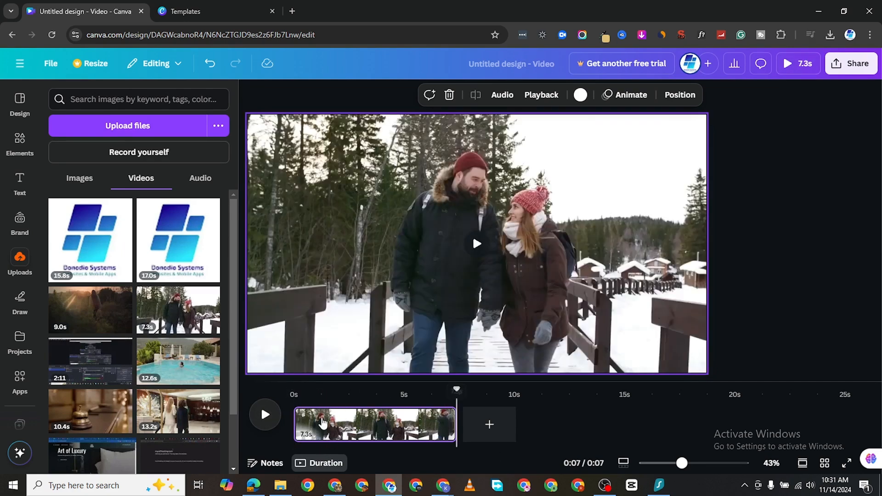
# Step: Split the snow clip's page at about 3.4 seconds
pyautogui.moveTo(458, 390); pyautogui.dragTo(354, 390)
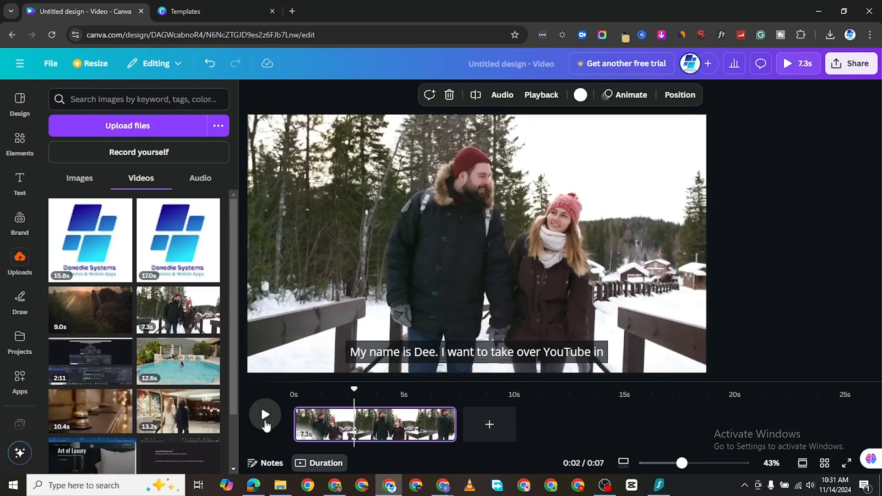
pyautogui.click(265, 416)
pyautogui.click(265, 415)
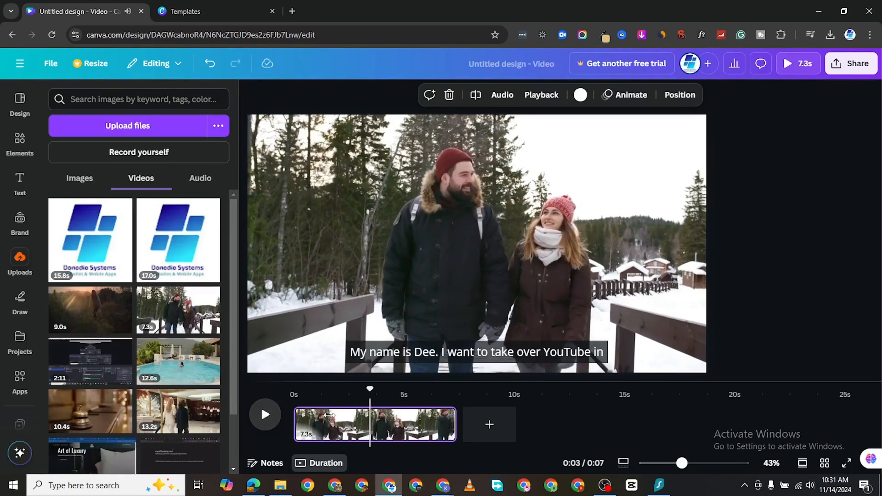
pyautogui.rightClick(372, 422)
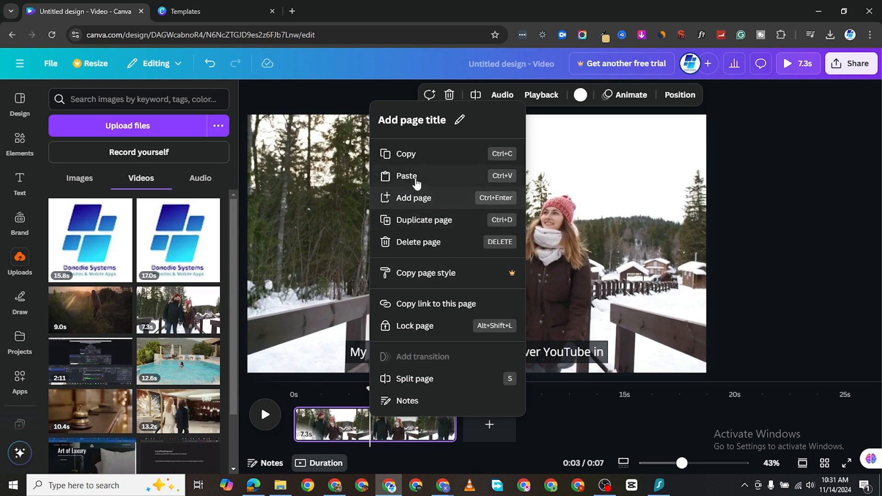
pyautogui.click(423, 381)
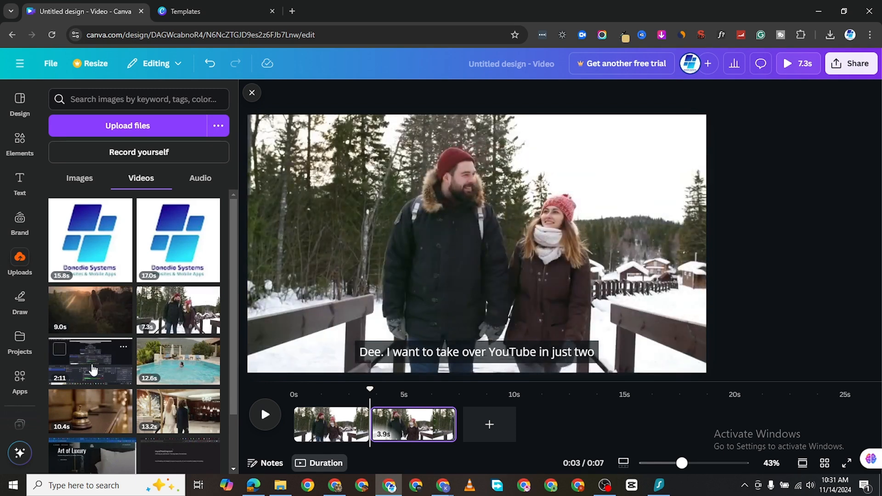
# Step: Try placing the uploaded 9.0-second sunset walk clip on top of the second snow segment, and delete it again
pyautogui.click(94, 309)
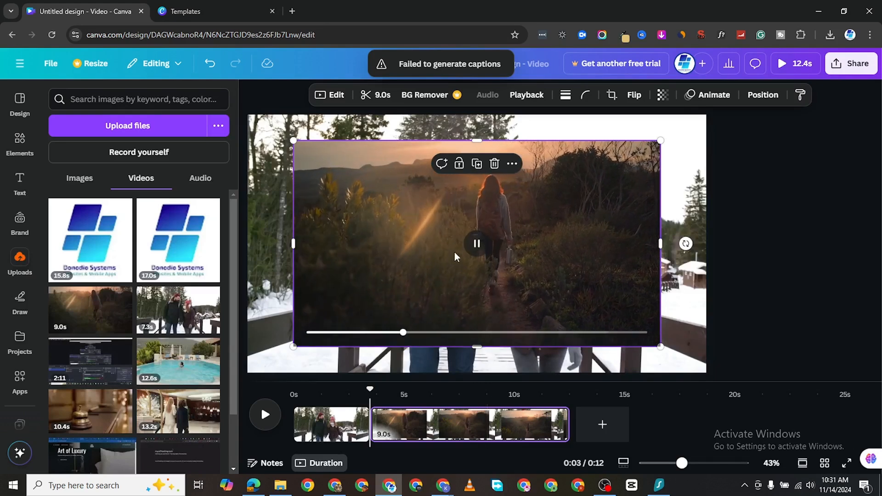
pyautogui.moveTo(424, 208); pyautogui.dragTo(451, 214)
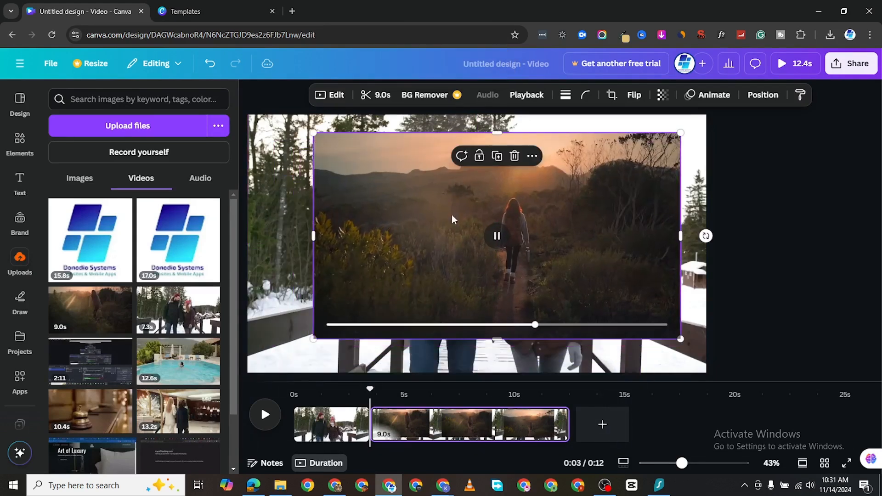
pyautogui.click(515, 156)
# Step: Try putting the sunset walk clip onto the first snow segment in the timeline, check both segments and undo it
pyautogui.moveTo(84, 317); pyautogui.dragTo(346, 424)
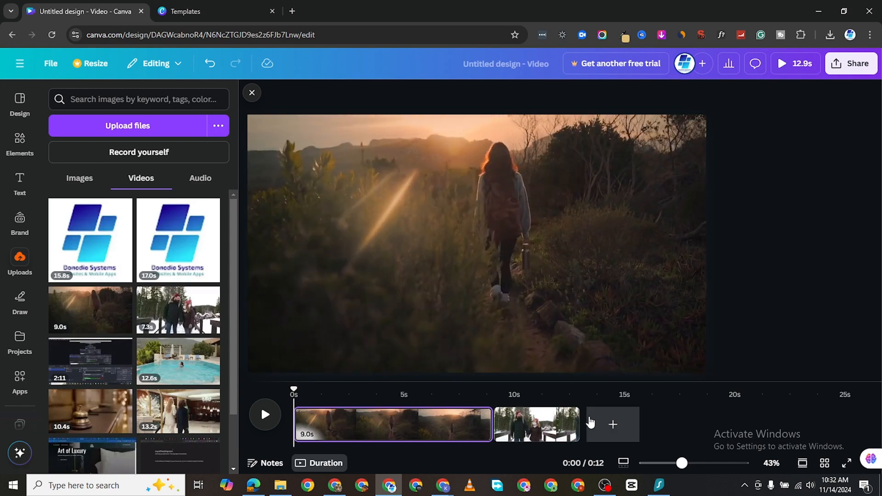
pyautogui.click(540, 423)
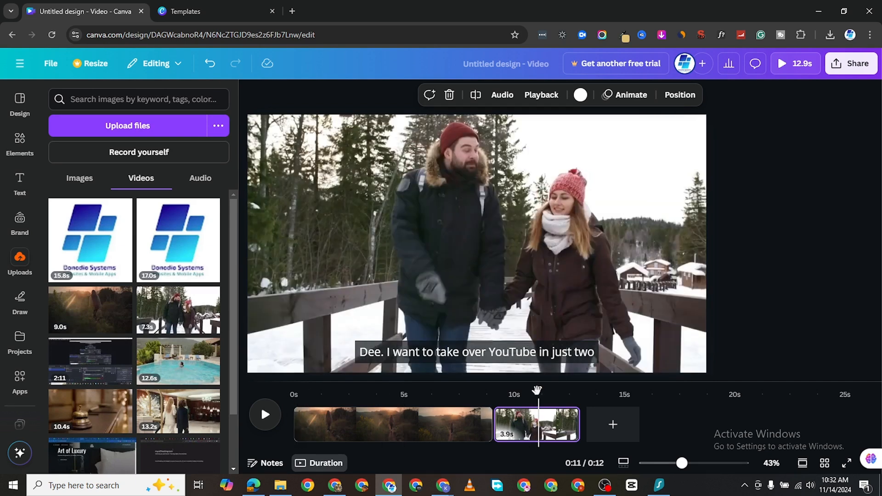
pyautogui.moveTo(537, 391); pyautogui.dragTo(294, 391)
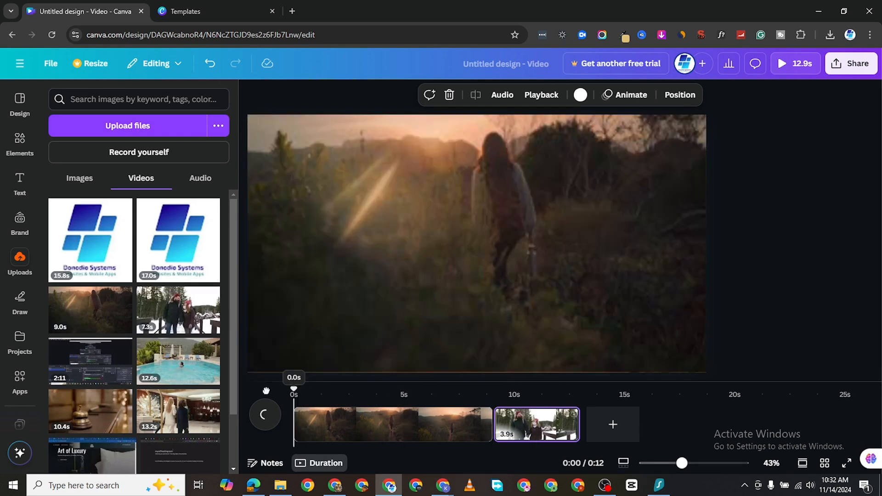
pyautogui.click(210, 64)
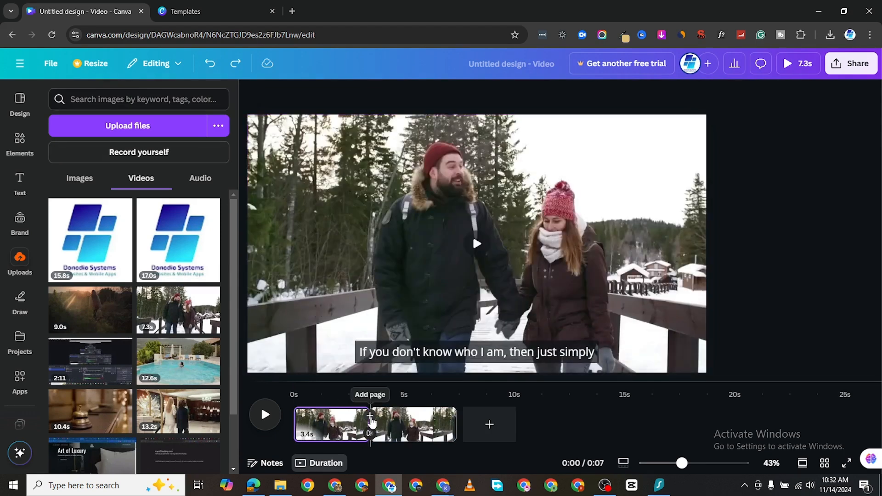
# Step: Add a page between the two snow segments and fill it completely with the 9.0-second sunset walk clip
pyautogui.click(370, 417)
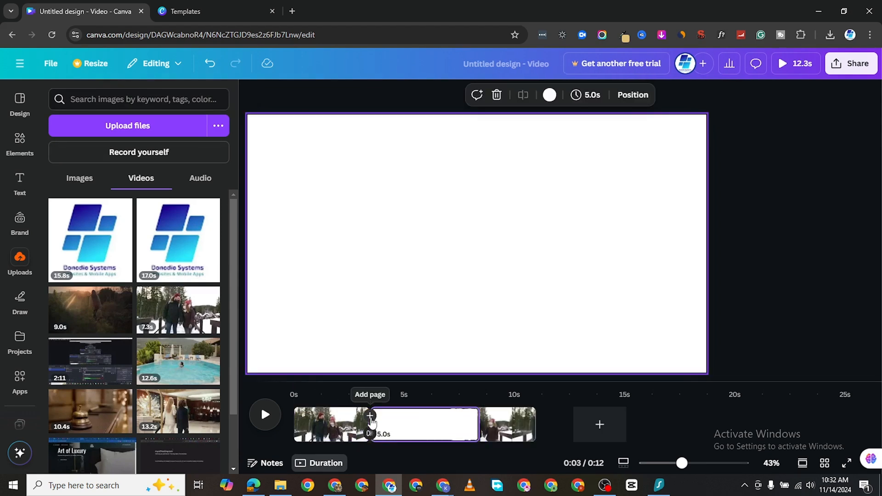
pyautogui.click(430, 427)
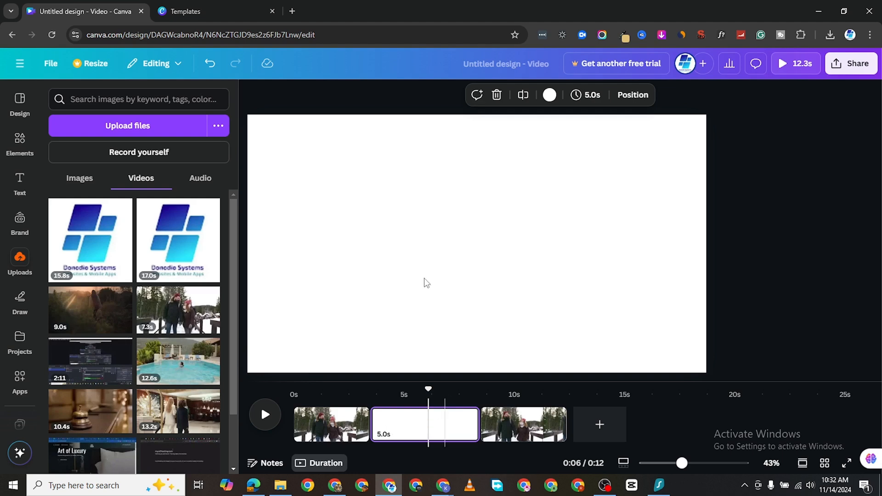
pyautogui.click(86, 317)
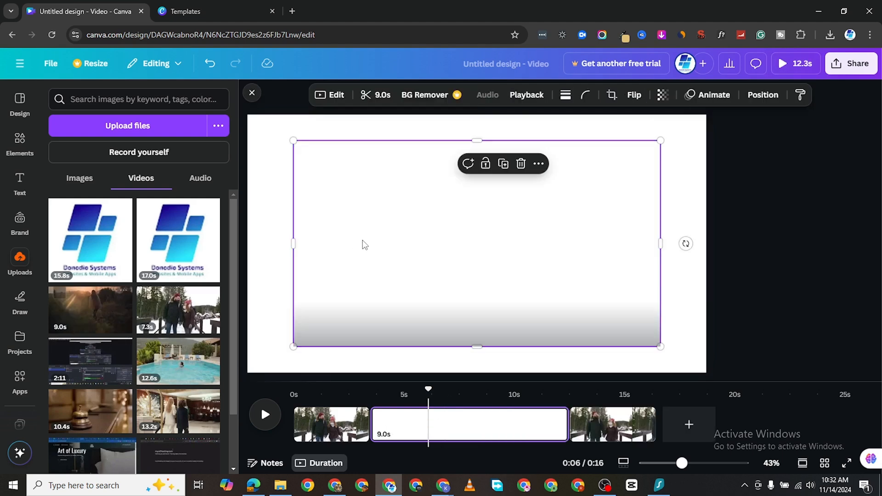
pyautogui.moveTo(378, 209); pyautogui.dragTo(375, 206)
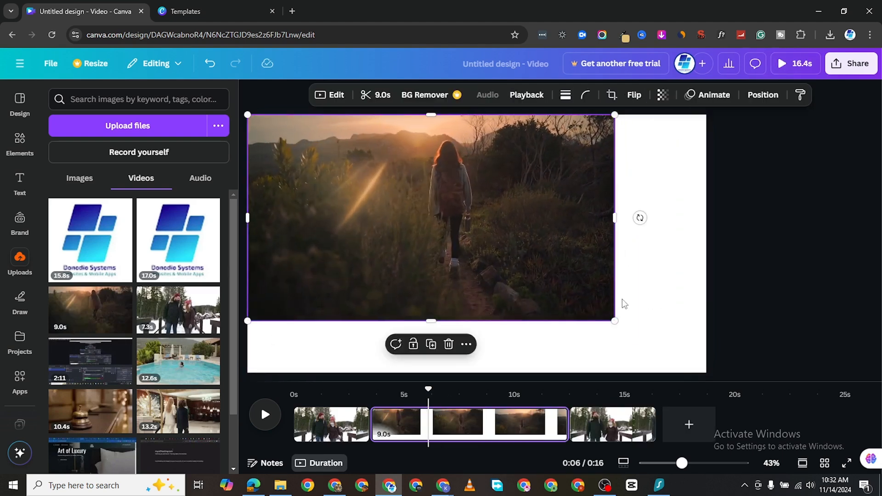
pyautogui.moveTo(614, 320); pyautogui.dragTo(712, 364)
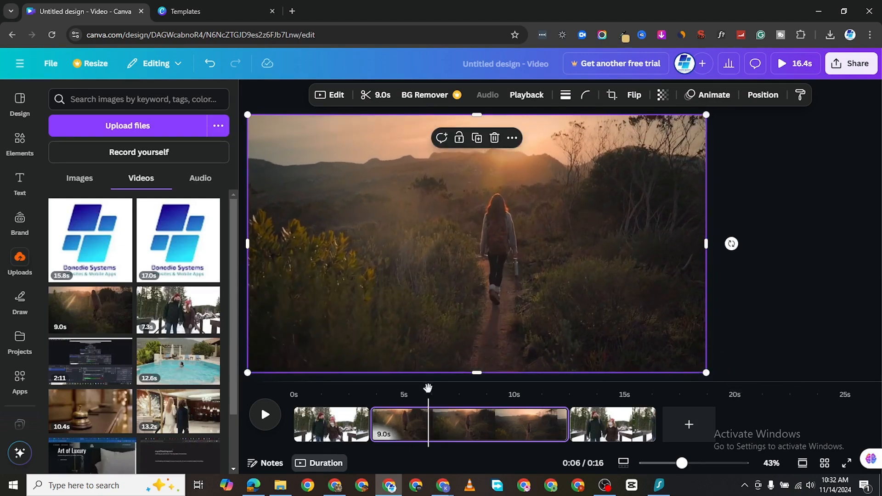
# Step: Play the sequence across the cut into the inserted sunset clip and pause it
pyautogui.click(265, 415)
pyautogui.click(265, 416)
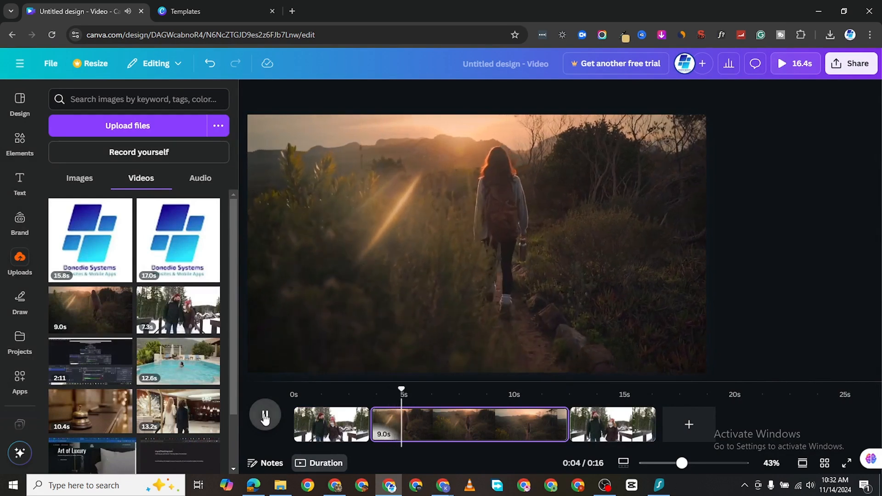
pyautogui.click(266, 416)
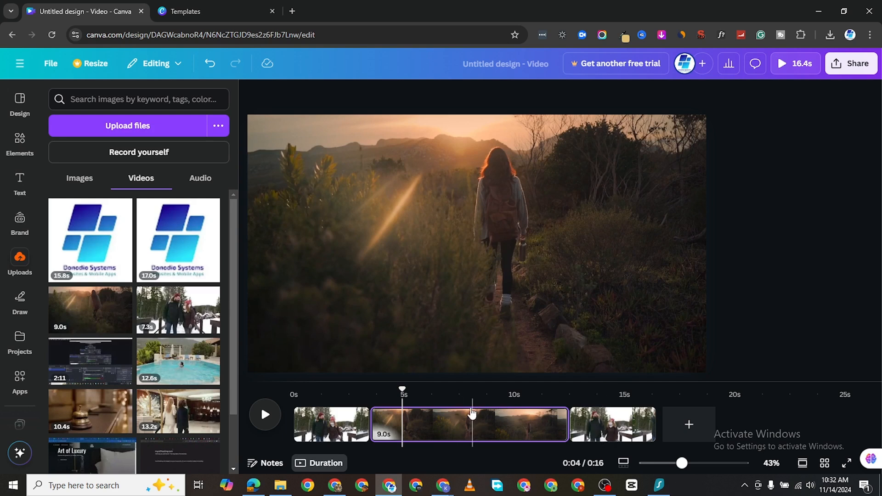
# Step: Delete the inserted sunset page and split the second snow segment about 1.5 s after its start
pyautogui.rightClick(450, 423)
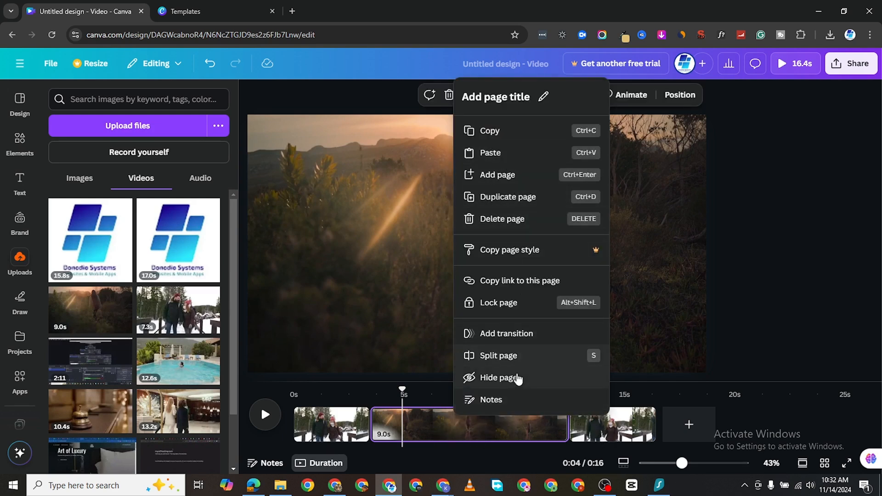
pyautogui.click(506, 219)
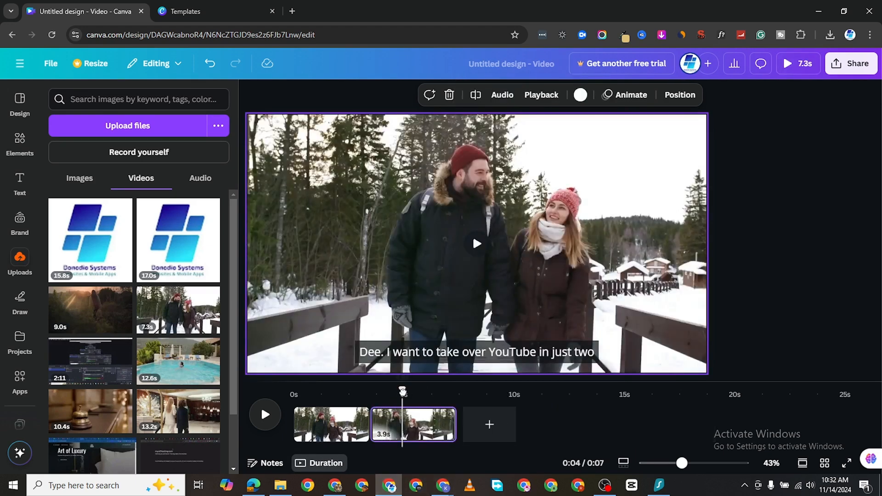
pyautogui.click(473, 235)
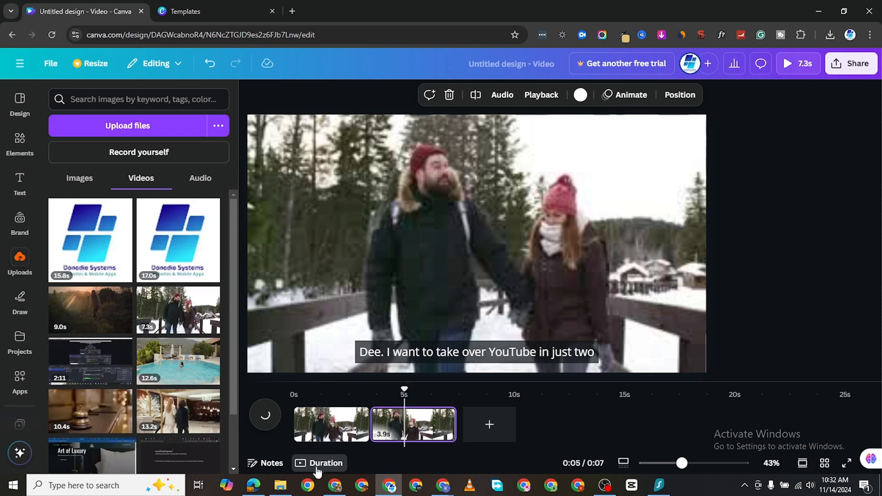
pyautogui.rightClick(410, 427)
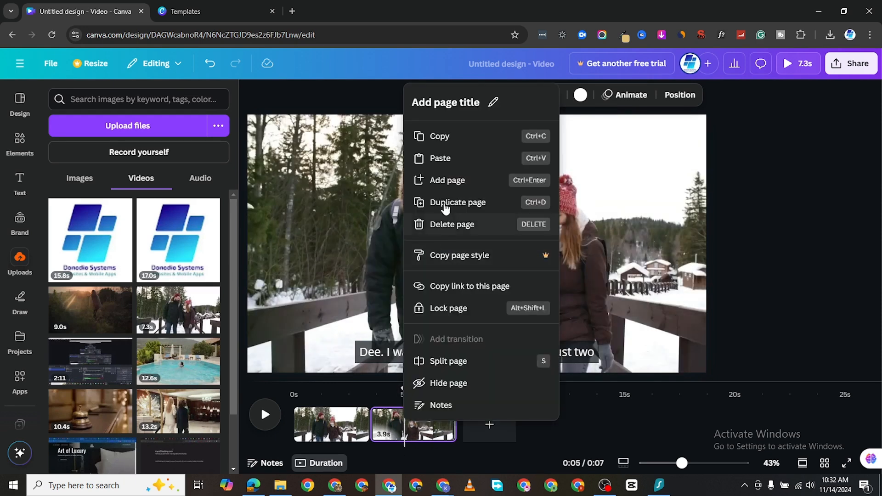
pyautogui.click(453, 363)
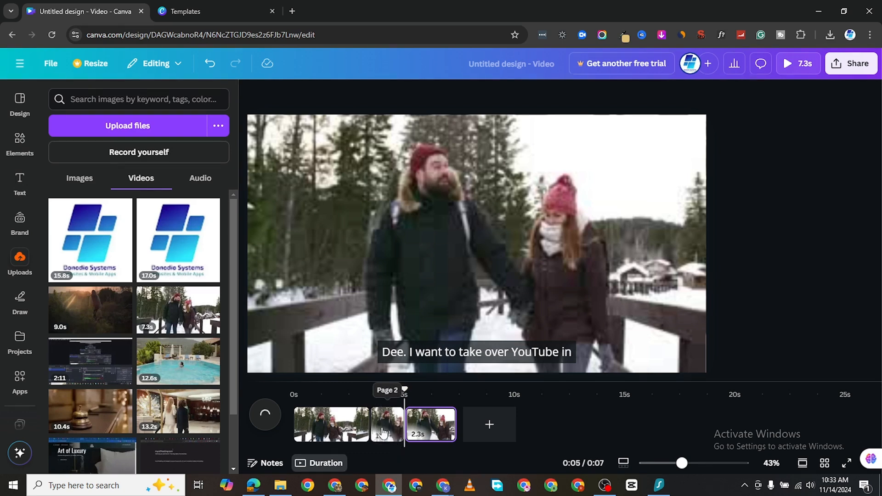
# Step: Play the sequence from the start of the 1.5-second middle segment into the following segment and pause it
pyautogui.click(367, 393)
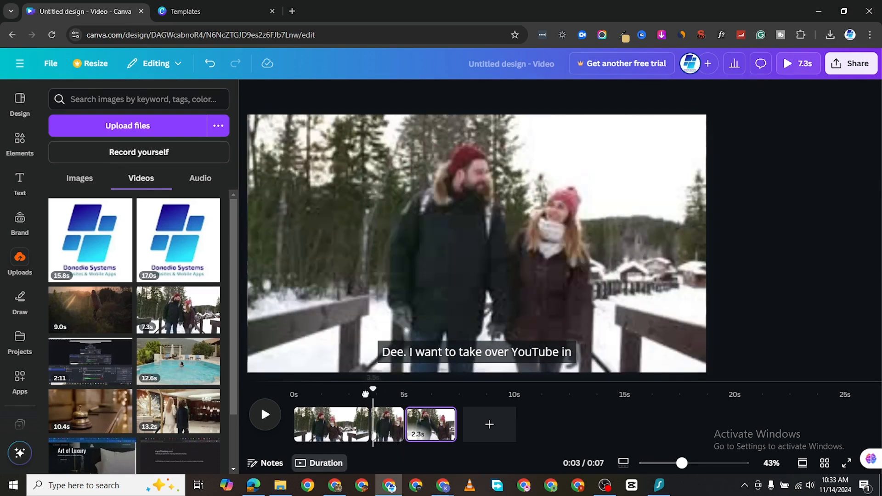
pyautogui.moveTo(365, 394); pyautogui.dragTo(351, 392)
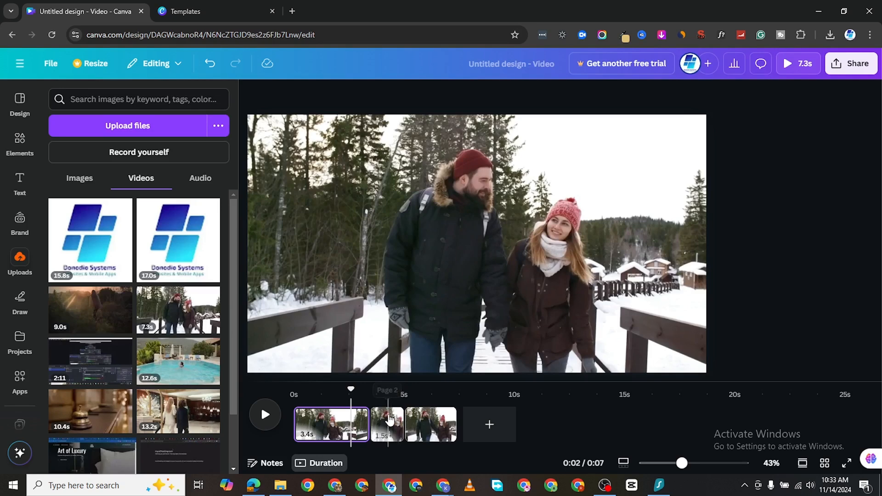
pyautogui.rightClick(390, 420)
pyautogui.click(389, 418)
pyautogui.click(266, 419)
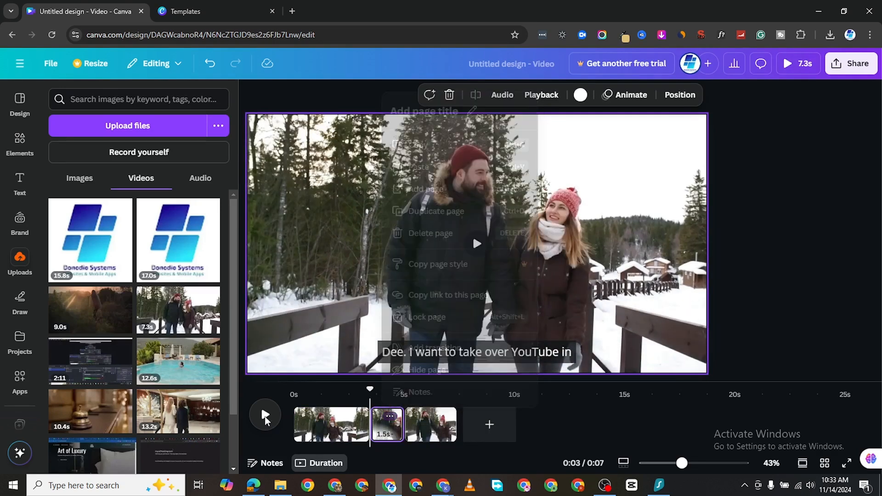
pyautogui.click(266, 418)
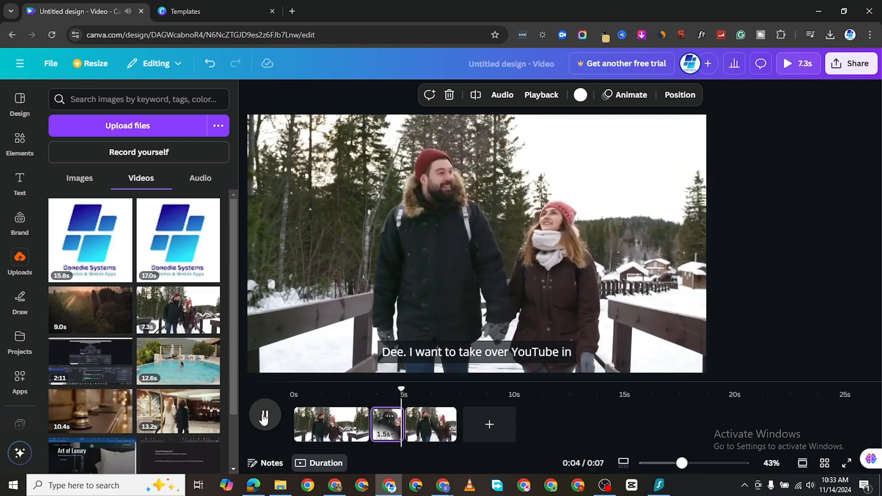
pyautogui.click(265, 416)
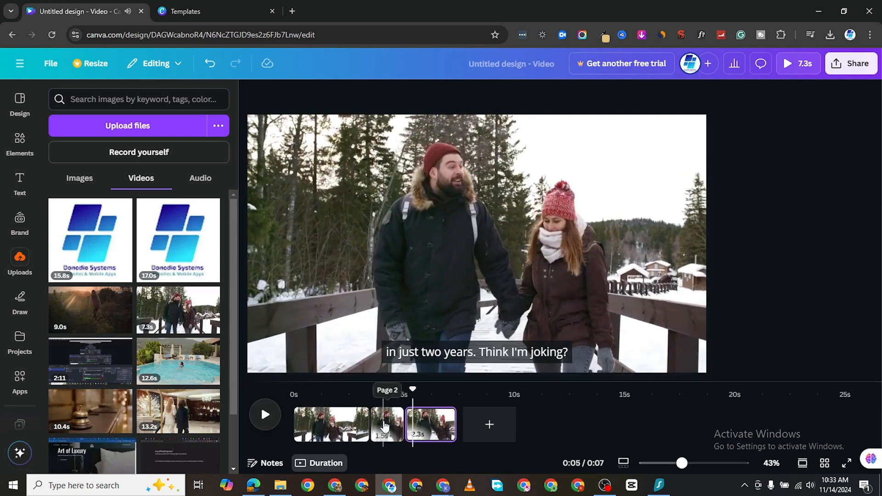
# Step: Try filling the middle segment with the 9.0-second sunset walk clip, undo its placement and enlargement, and delete it
pyautogui.click(384, 425)
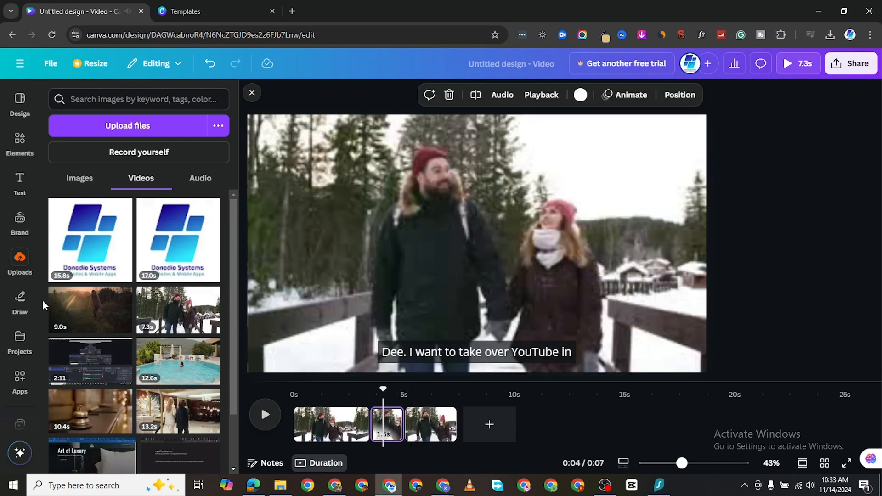
pyautogui.click(87, 317)
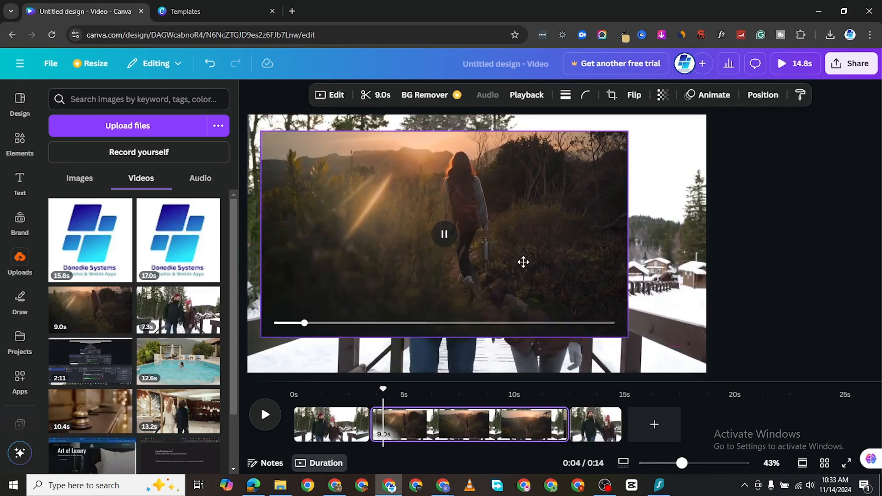
pyautogui.moveTo(523, 262); pyautogui.dragTo(514, 250)
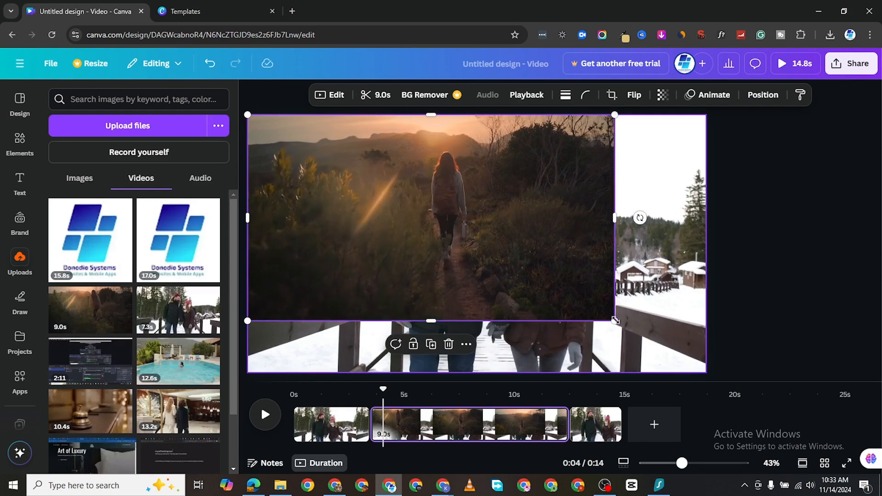
pyautogui.moveTo(615, 320); pyautogui.dragTo(704, 378)
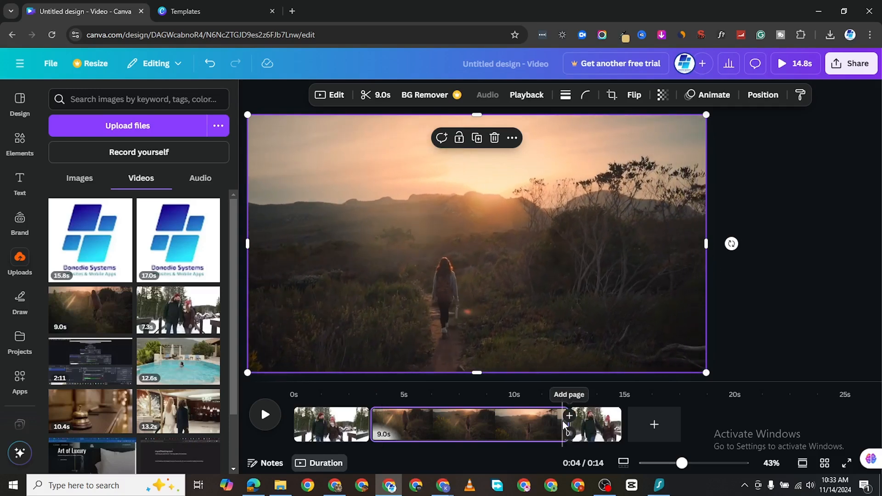
pyautogui.click(210, 64)
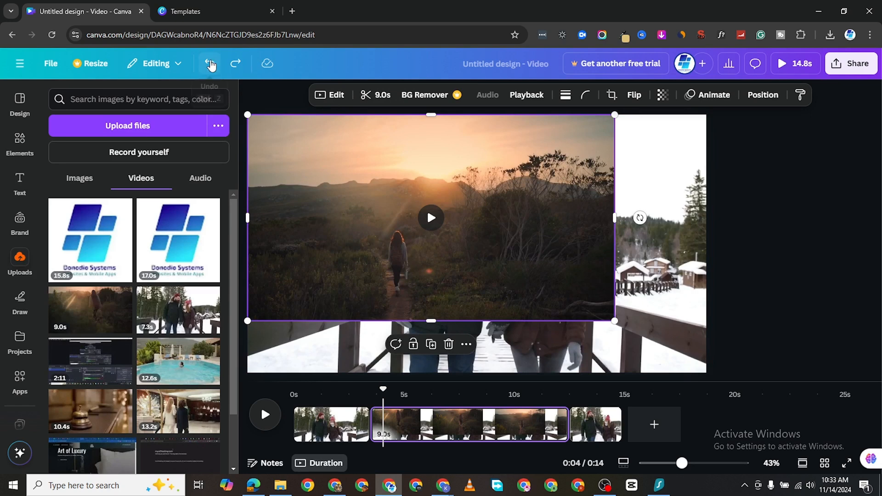
pyautogui.click(210, 64)
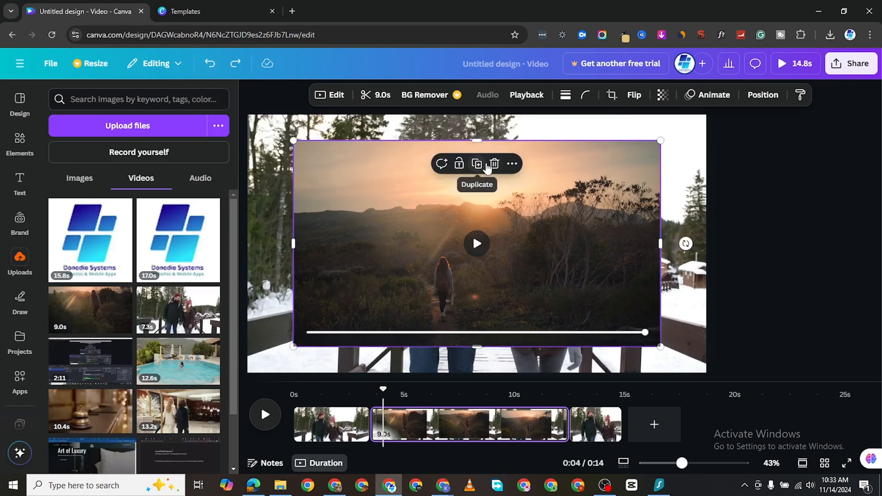
pyautogui.click(495, 164)
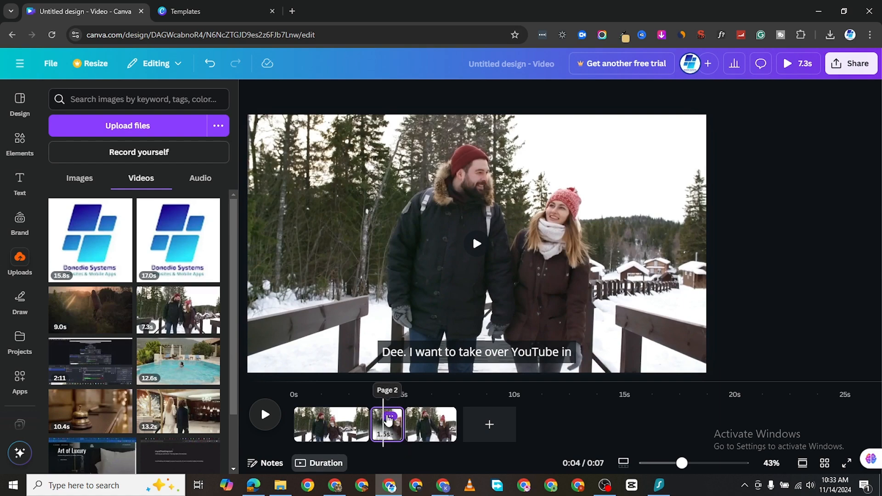
# Step: Place the uploaded 9.0-second sunset walk clip on top of the 1.5-second middle snow segment
pyautogui.click(390, 417)
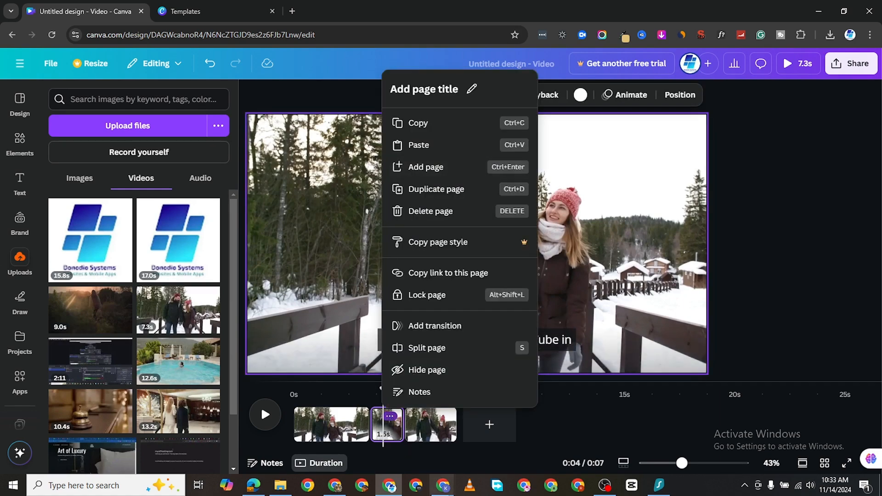
pyautogui.click(394, 430)
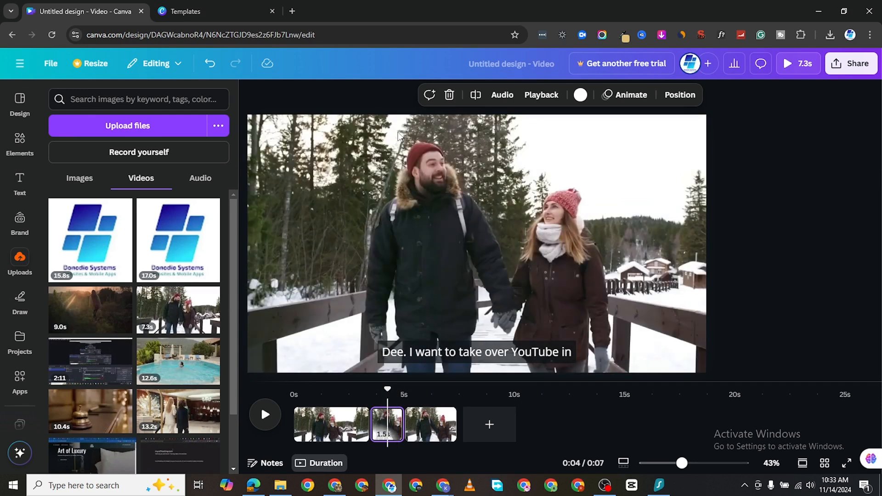
pyautogui.click(79, 313)
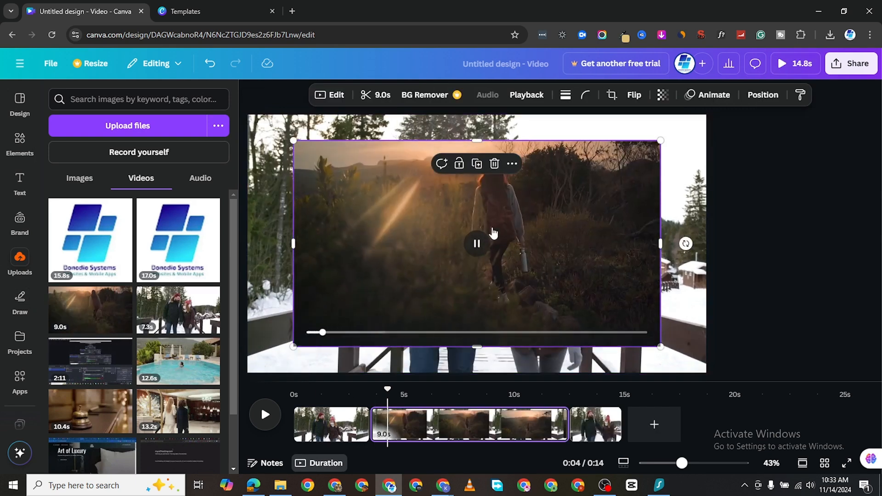
# Step: Trim the sunset walk clip to 1.2 s and enlarge it to fill the whole page at 1,920 × 1,080
pyautogui.click(379, 96)
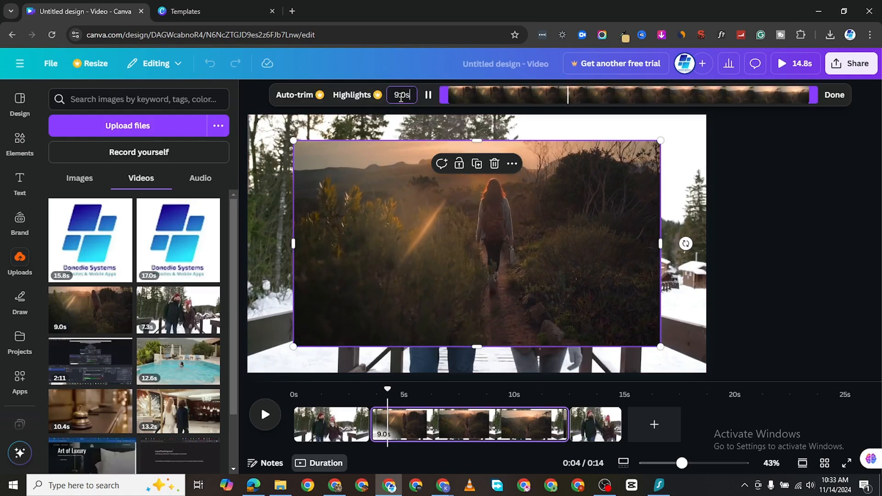
pyautogui.doubleClick(401, 96)
pyautogui.write('1')
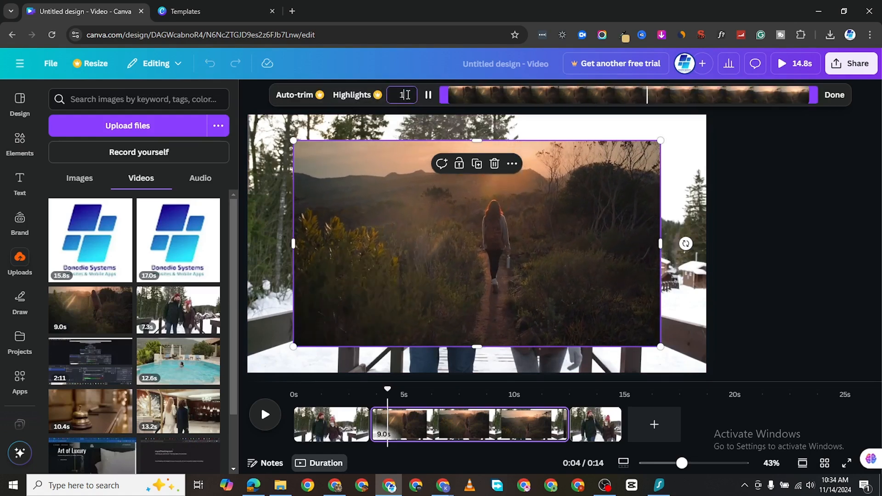
pyautogui.write('.2')
pyautogui.press('Return')
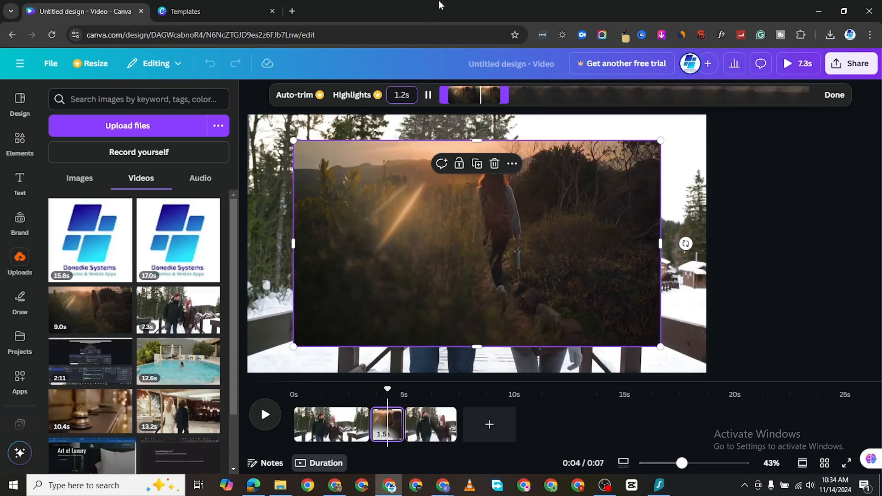
pyautogui.moveTo(366, 166); pyautogui.dragTo(311, 144)
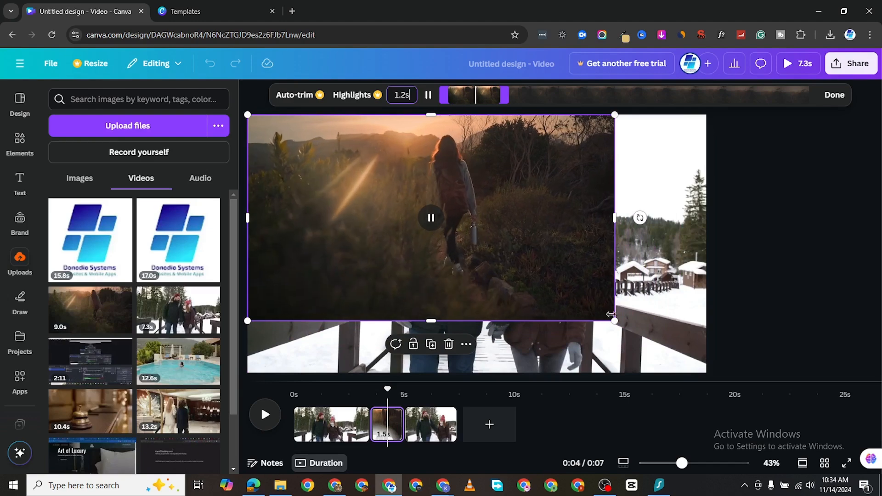
pyautogui.moveTo(615, 319); pyautogui.dragTo(710, 372)
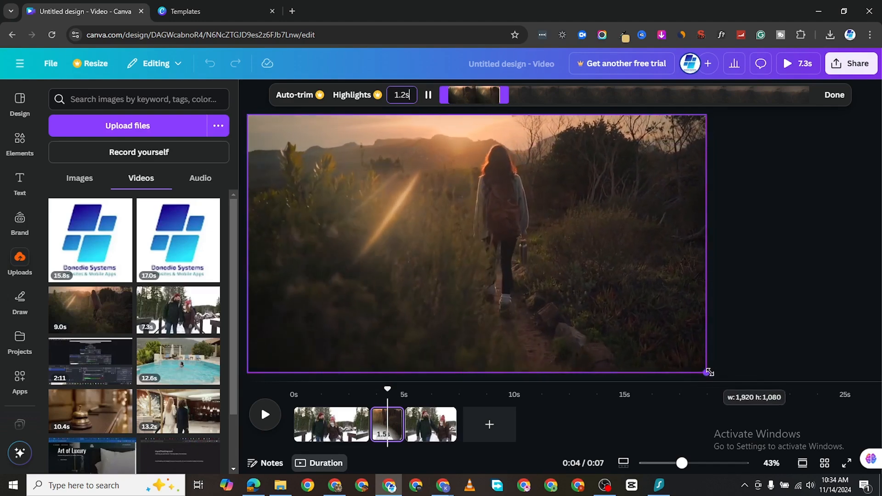
# Step: Play the sequence from near the end of the first snow segment through the sunset overlay to the end
pyautogui.moveTo(387, 390); pyautogui.dragTo(354, 390)
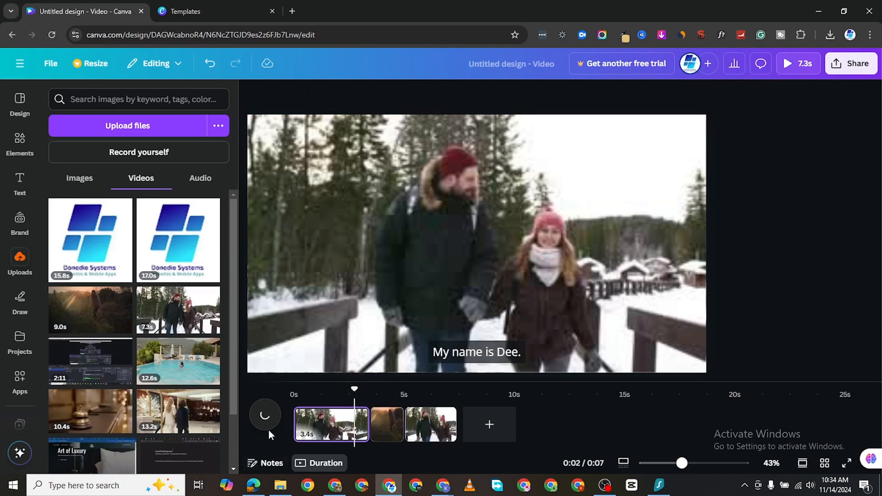
pyautogui.click(265, 429)
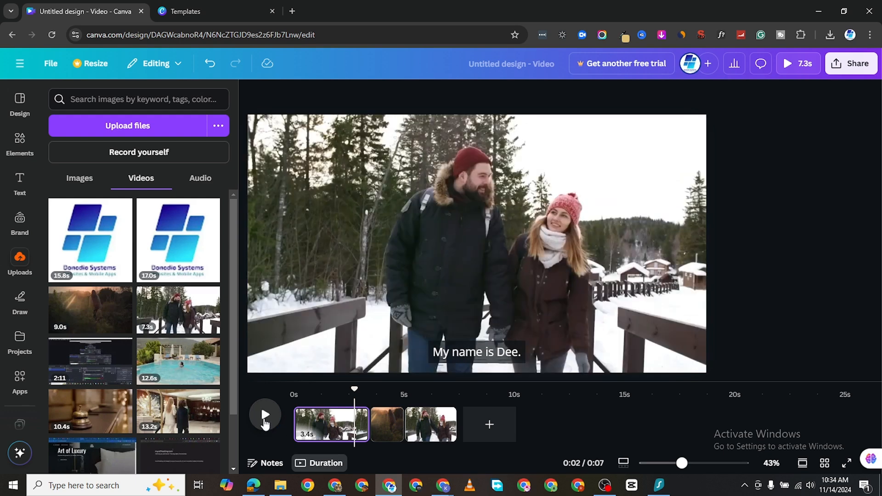
pyautogui.click(265, 416)
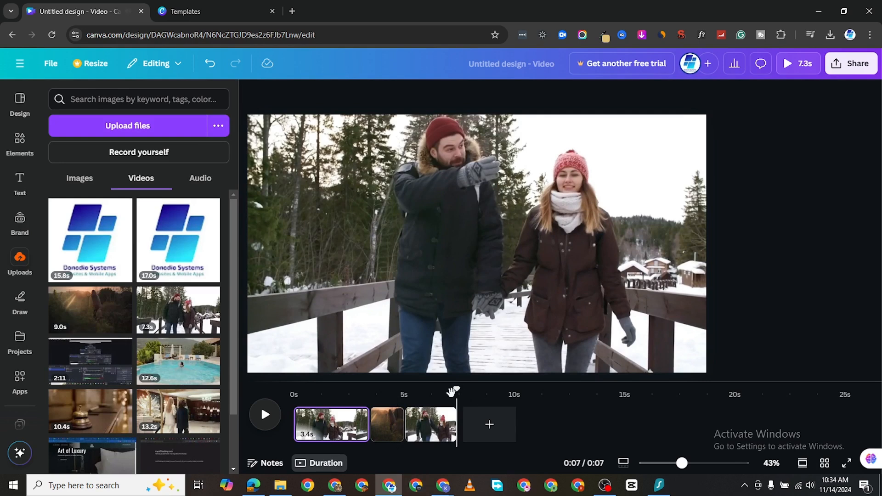
# Step: Undo the sunset clip insertions and the splits, going back to the single unsplit 7.3-second snow clip
pyautogui.click(210, 63)
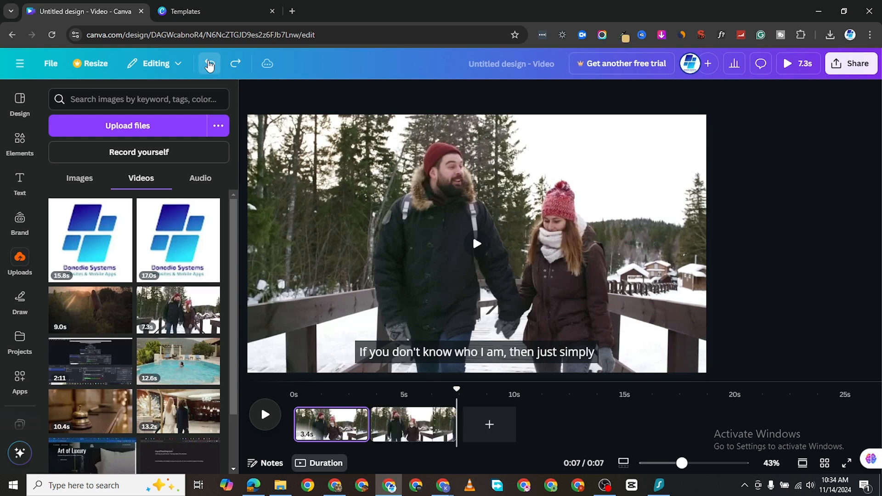
pyautogui.click(210, 64)
pyautogui.click(210, 63)
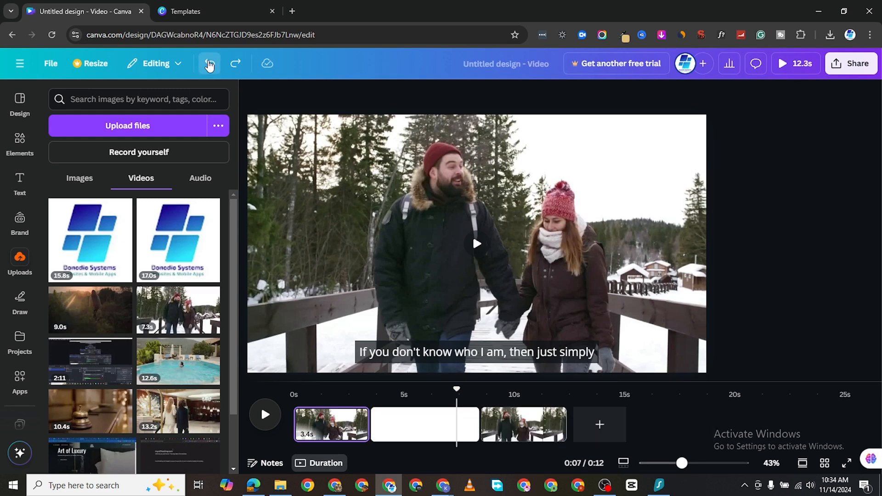
pyautogui.click(210, 63)
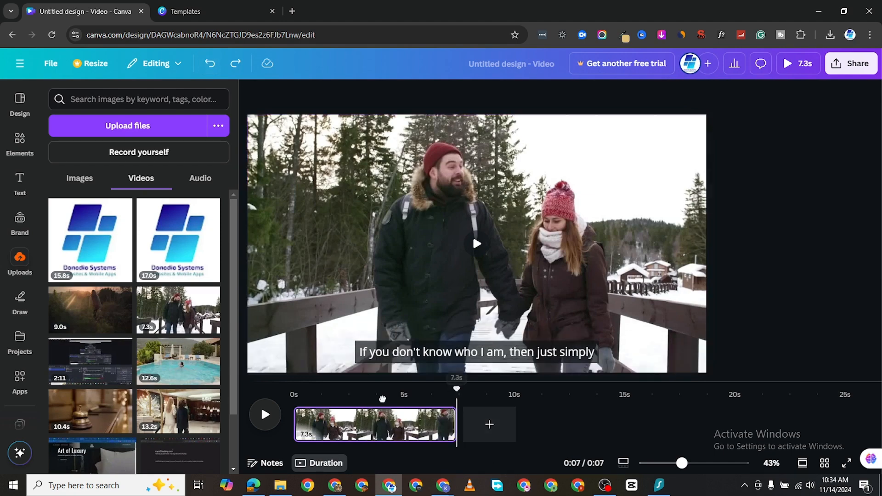
# Step: Return the playhead to the start and open the video editing options for the 7.3-second snow clip
pyautogui.click(266, 402)
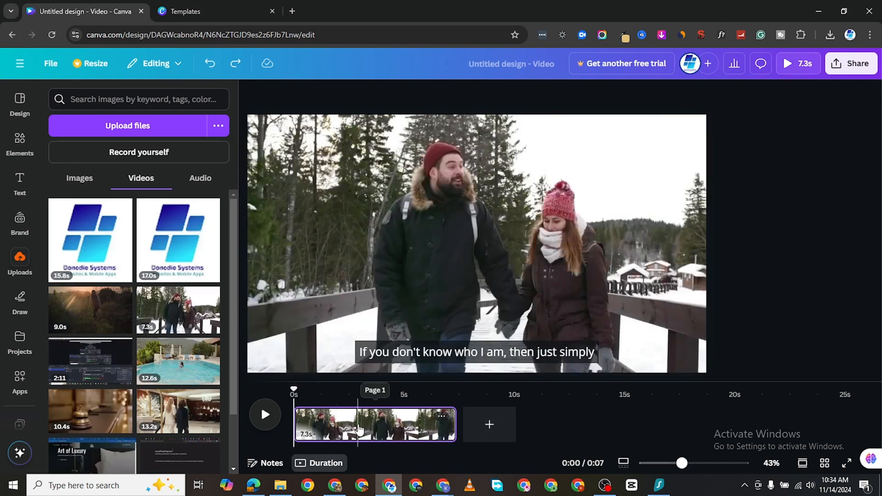
pyautogui.click(421, 258)
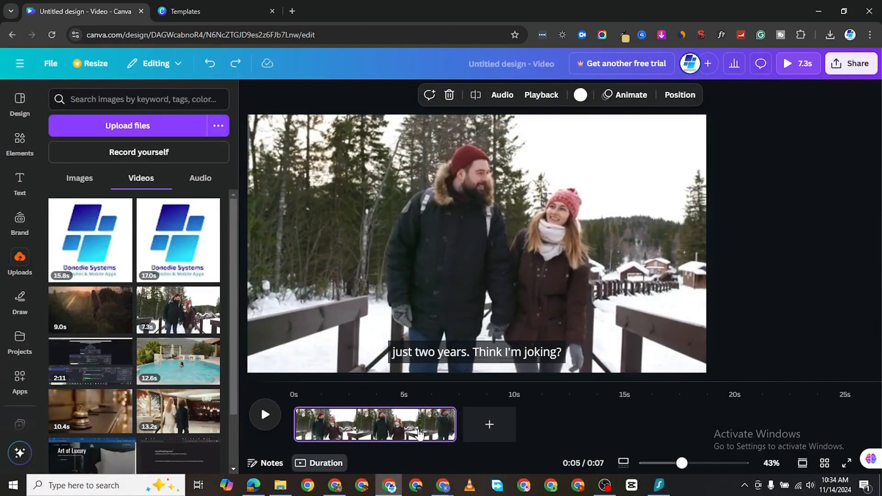
pyautogui.click(459, 213)
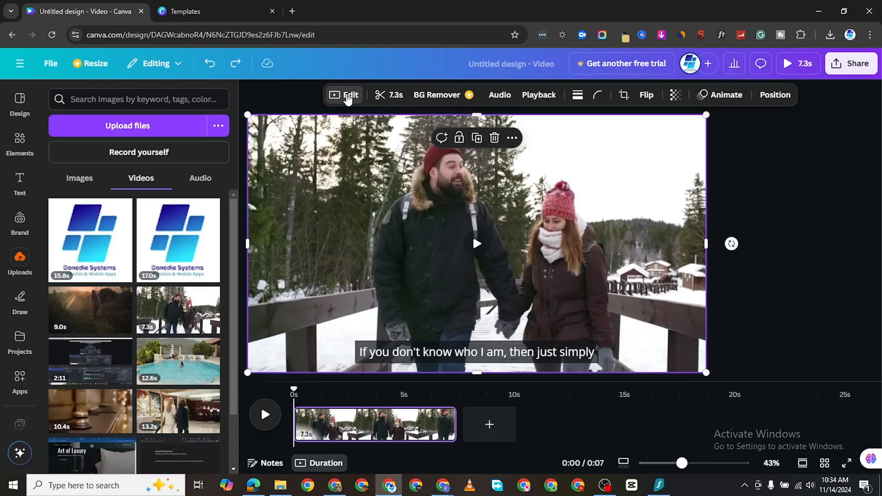
pyautogui.click(348, 97)
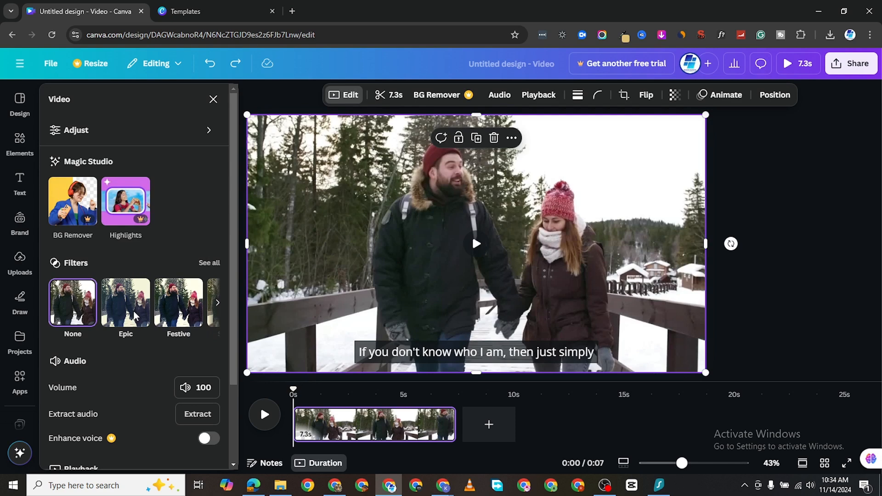
# Step: Try the Afterglow and Solar filters on the clip, with Solar at intensity 100, and reset the filter to None
pyautogui.click(209, 262)
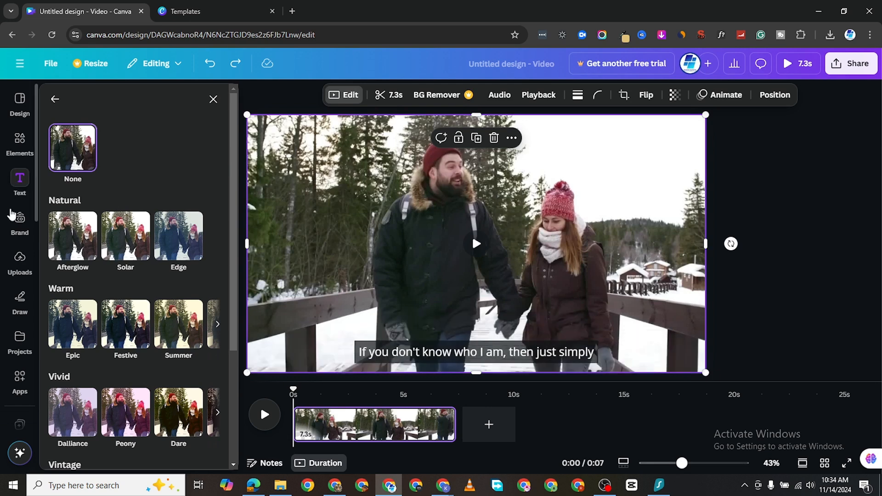
pyautogui.click(73, 251)
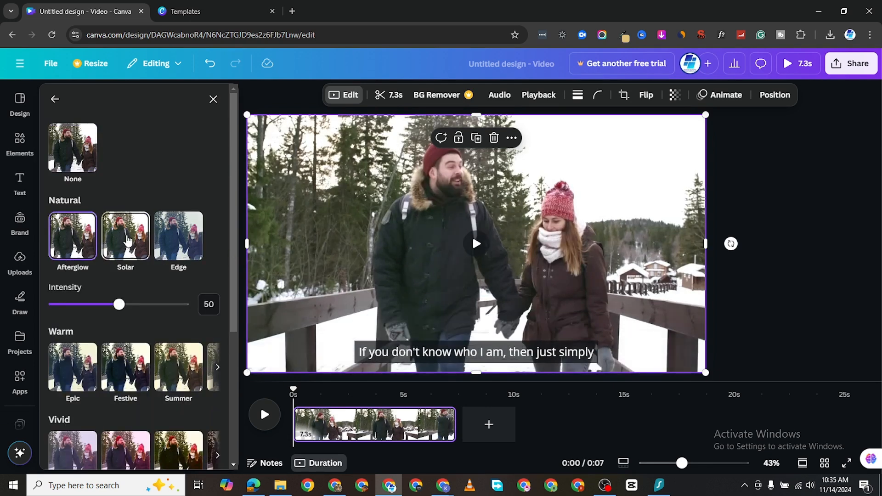
pyautogui.click(128, 243)
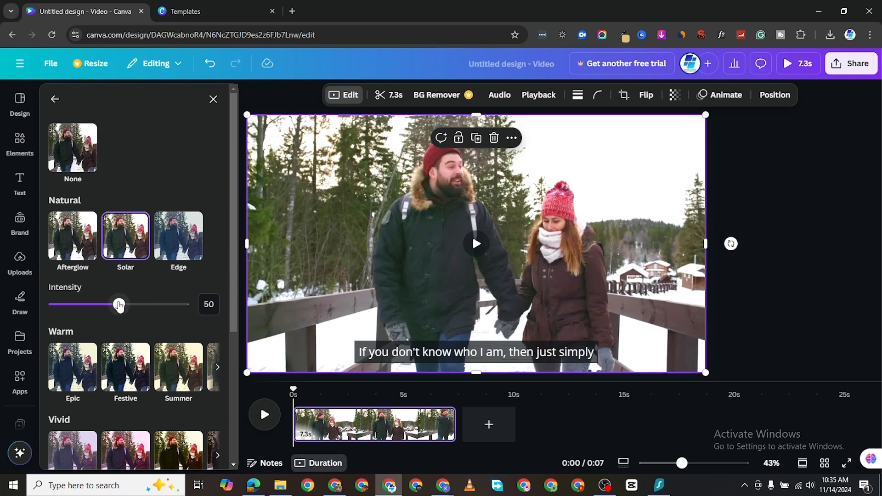
pyautogui.moveTo(119, 306); pyautogui.dragTo(211, 326)
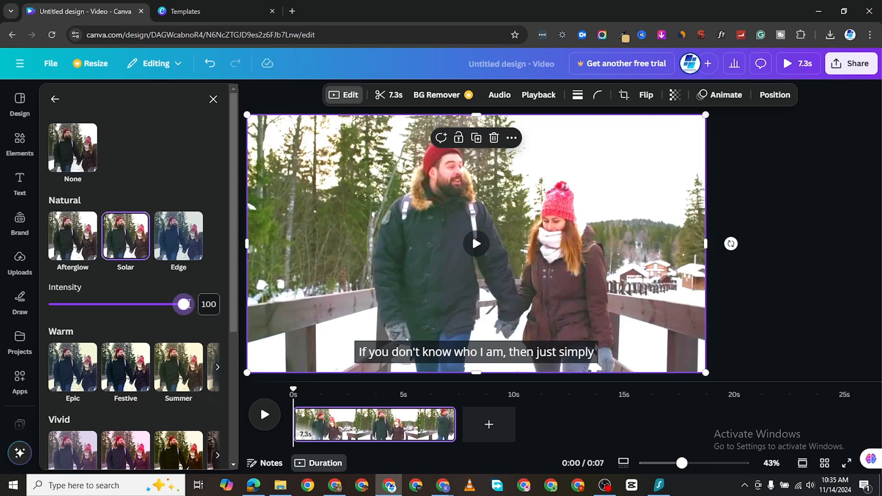
pyautogui.click(70, 133)
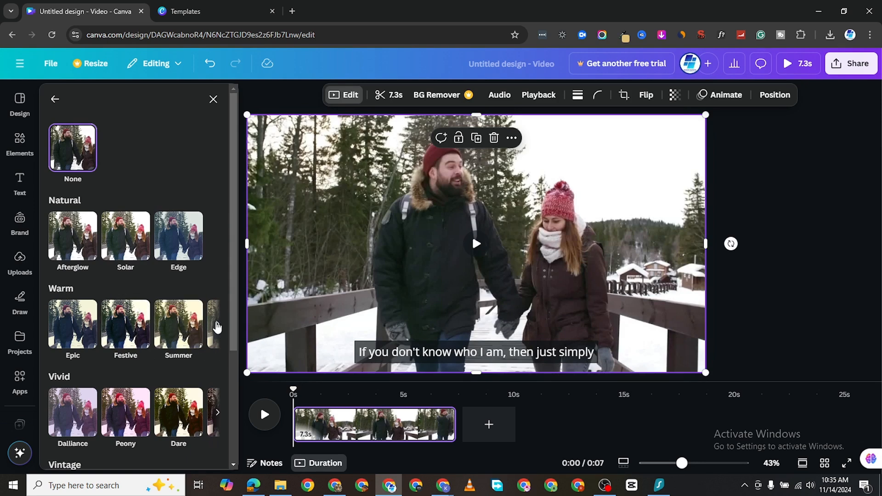
# Step: Try the warm Summer filter on the clip at intensity 100 and reset the filter to None
pyautogui.click(218, 325)
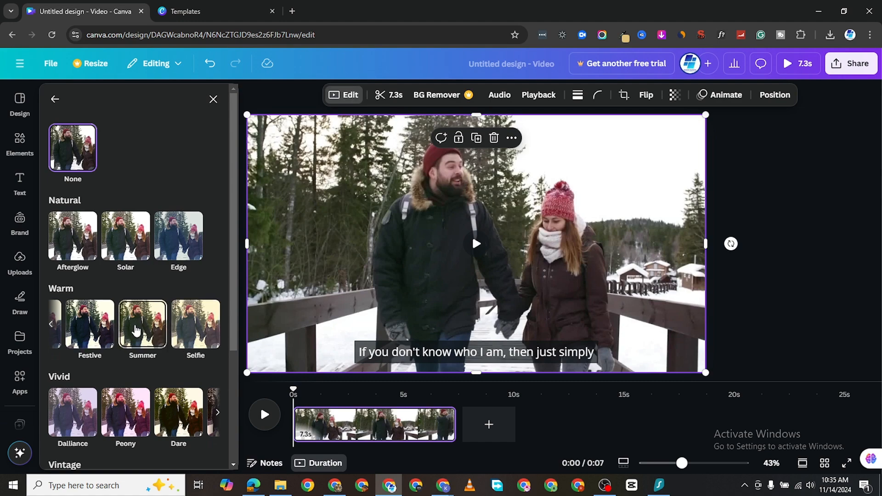
pyautogui.click(142, 325)
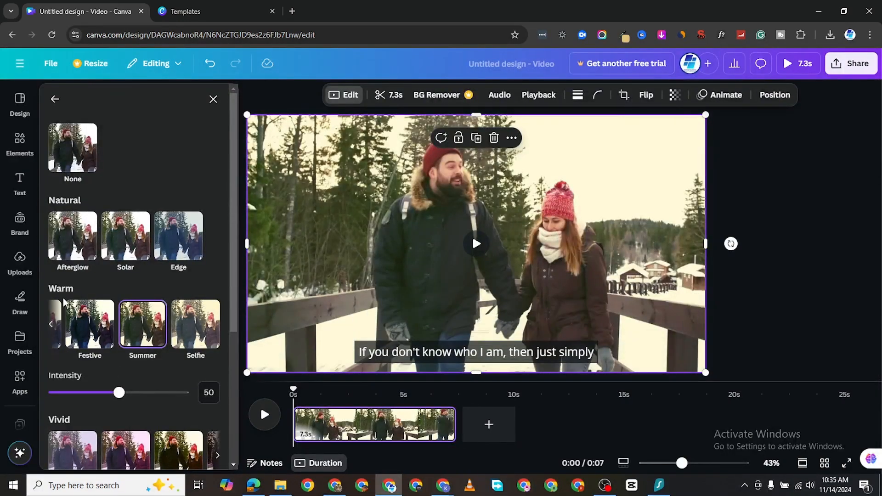
pyautogui.moveTo(118, 393); pyautogui.dragTo(200, 407)
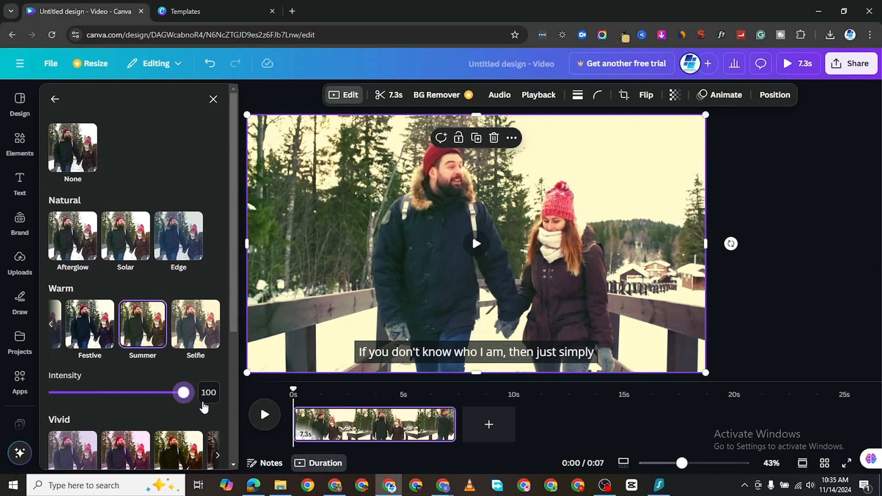
pyautogui.click(74, 152)
# Step: Try the vivid Dare filter on the clip at intensity 100 and reset the filter to None
pyautogui.scroll(-1, 112, 416)
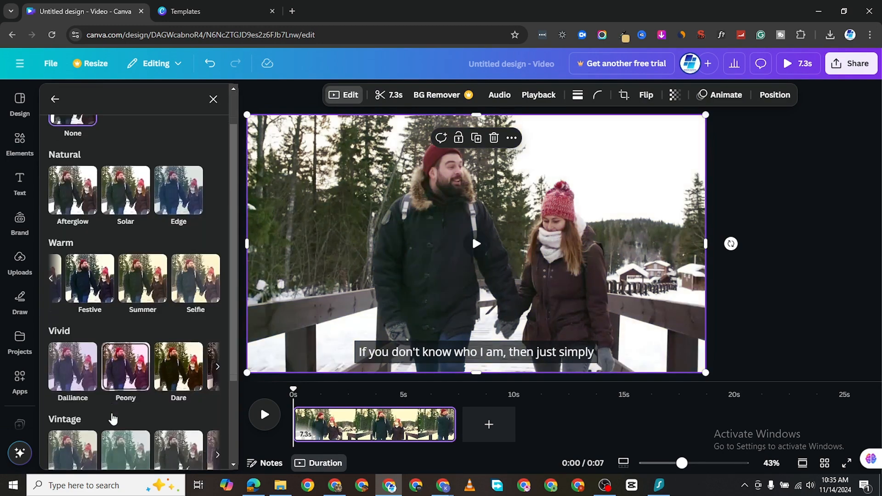
pyautogui.scroll(-3, 112, 419)
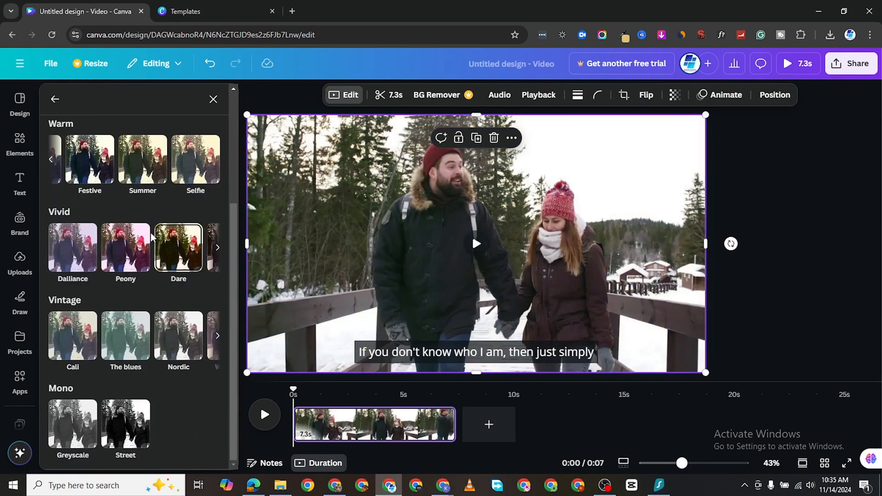
pyautogui.click(180, 247)
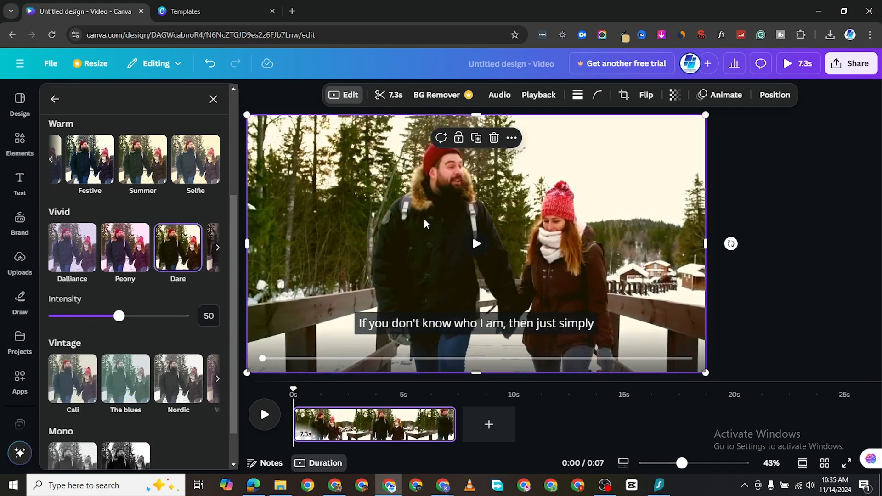
pyautogui.moveTo(119, 316); pyautogui.dragTo(238, 329)
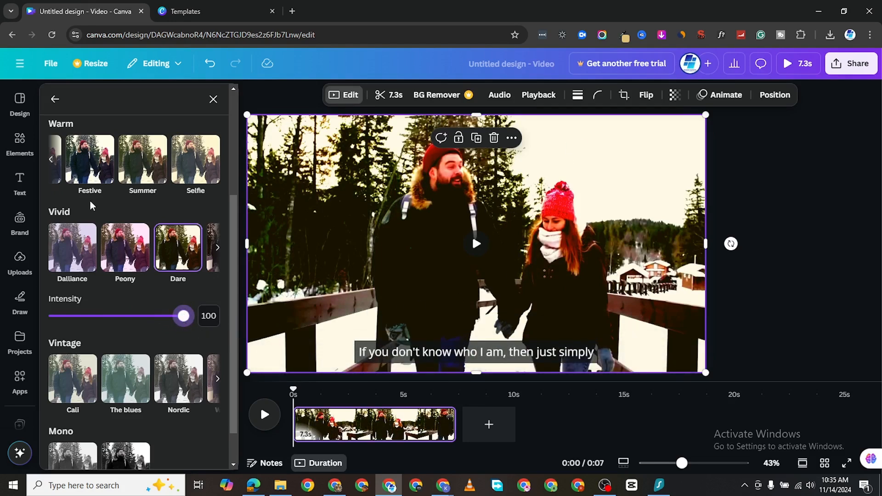
pyautogui.scroll(-1, 110, 234)
pyautogui.scroll(4, 109, 206)
pyautogui.click(72, 144)
# Step: Try the mono Street filter on the clip, reset it to None and return to the main video options
pyautogui.scroll(-2, 137, 322)
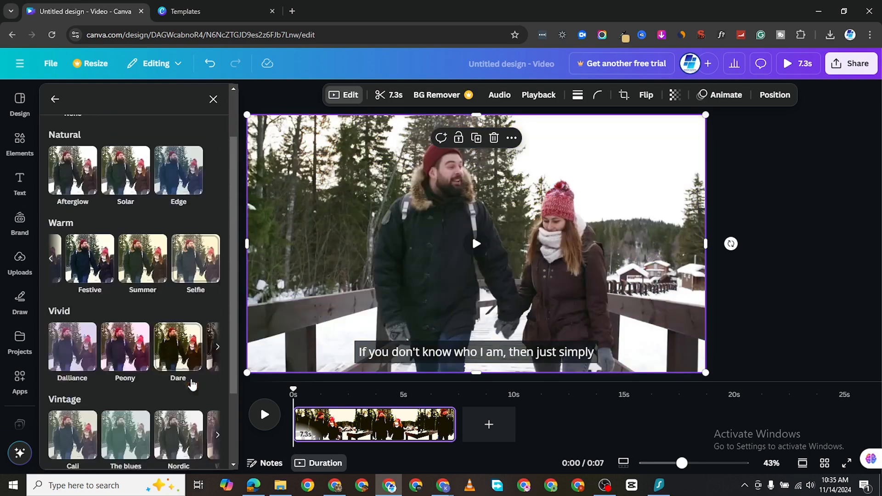
pyautogui.scroll(-2, 192, 385)
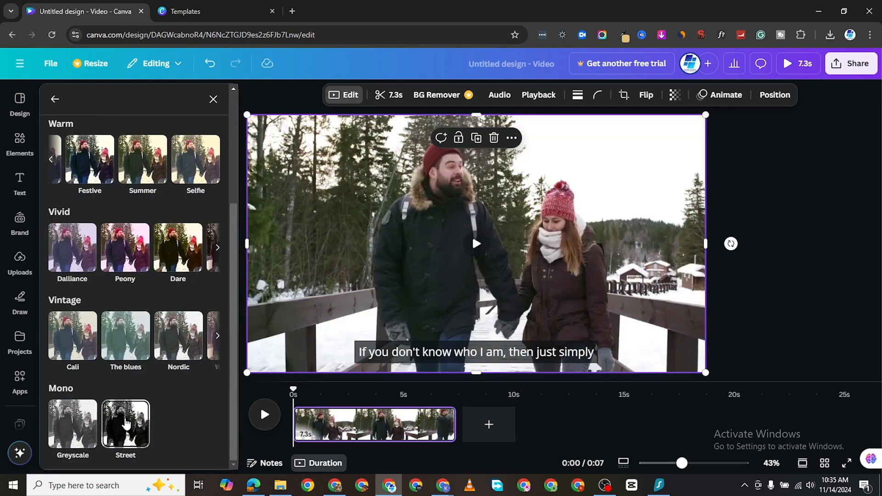
pyautogui.click(126, 423)
pyautogui.scroll(4, 163, 314)
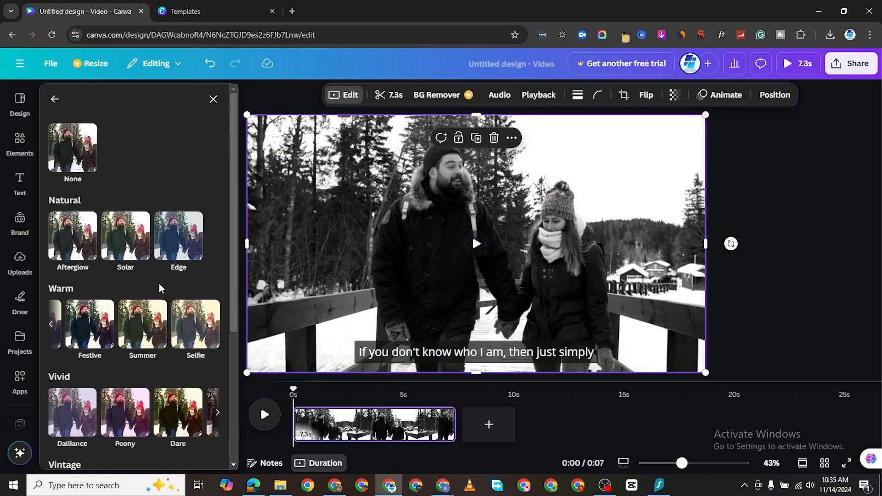
pyautogui.click(73, 147)
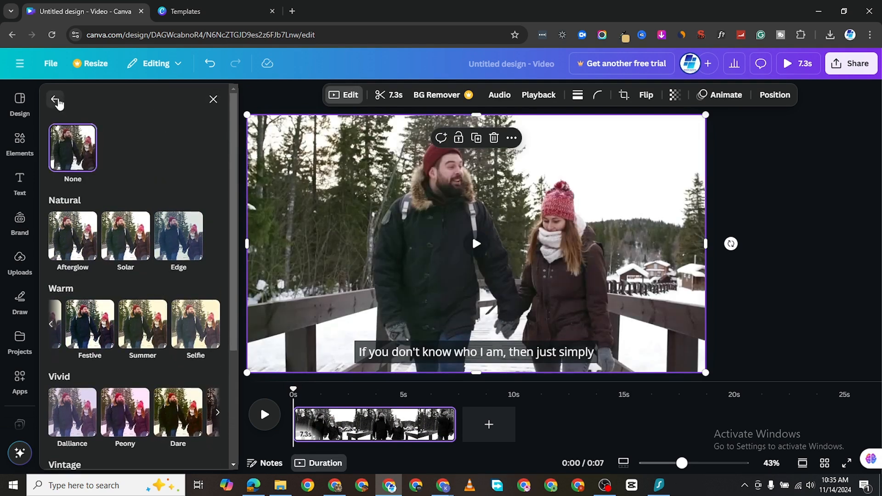
pyautogui.click(55, 100)
# Step: Reopen the full filter list and try the vivid Rosie and Drama filters on the clip
pyautogui.scroll(-3, 156, 349)
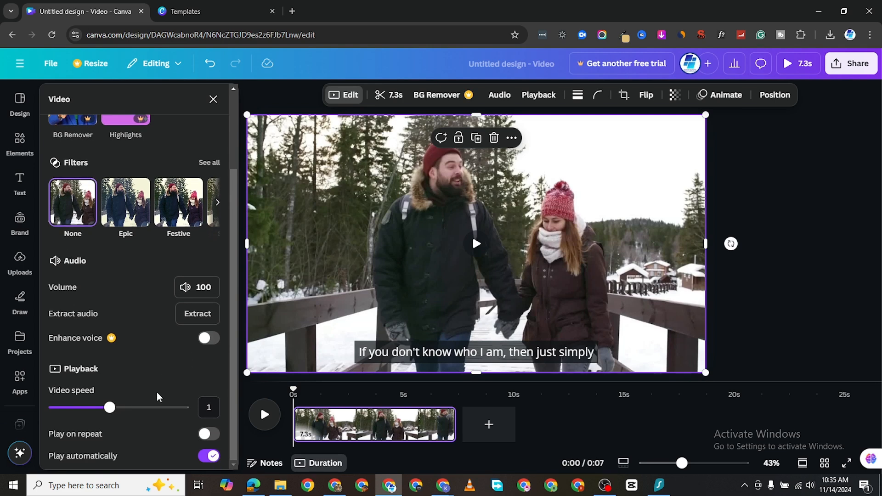
pyautogui.scroll(3, 184, 289)
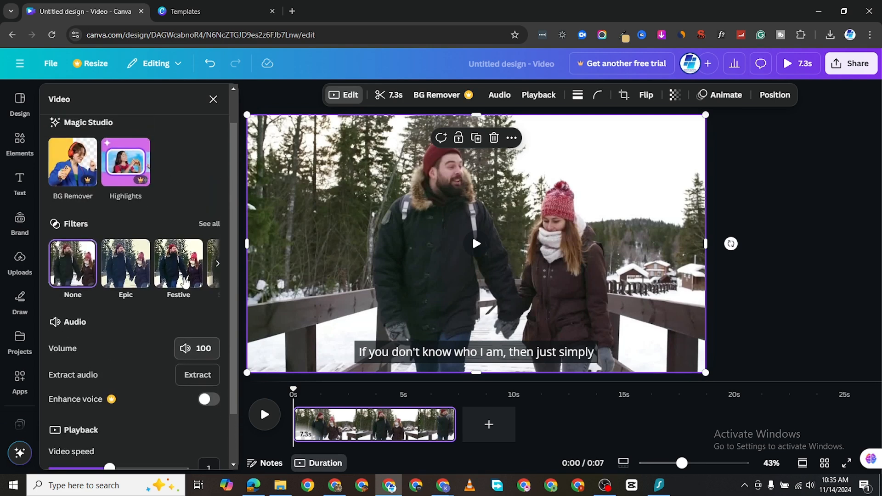
pyautogui.scroll(-1, 206, 185)
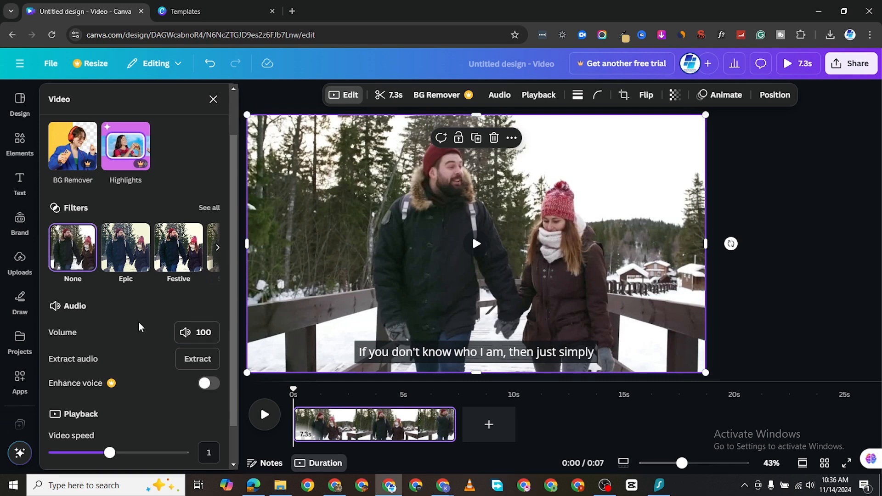
pyautogui.click(209, 208)
pyautogui.scroll(-4, 186, 278)
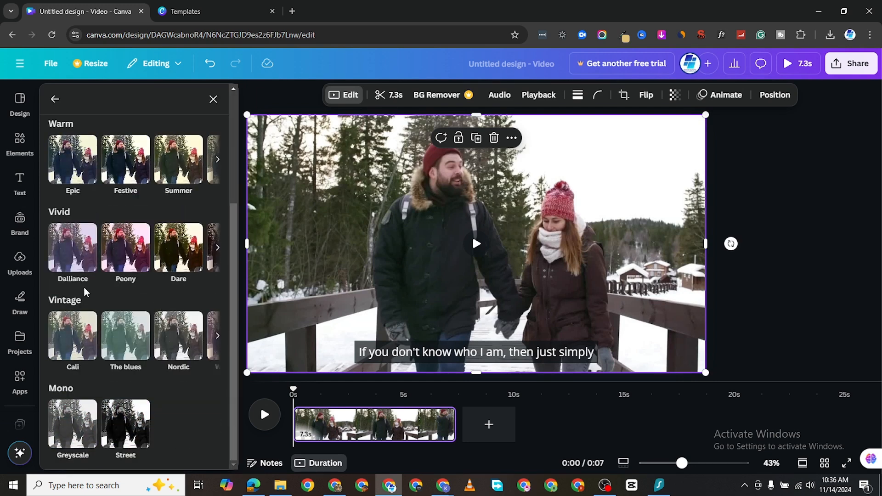
pyautogui.click(218, 249)
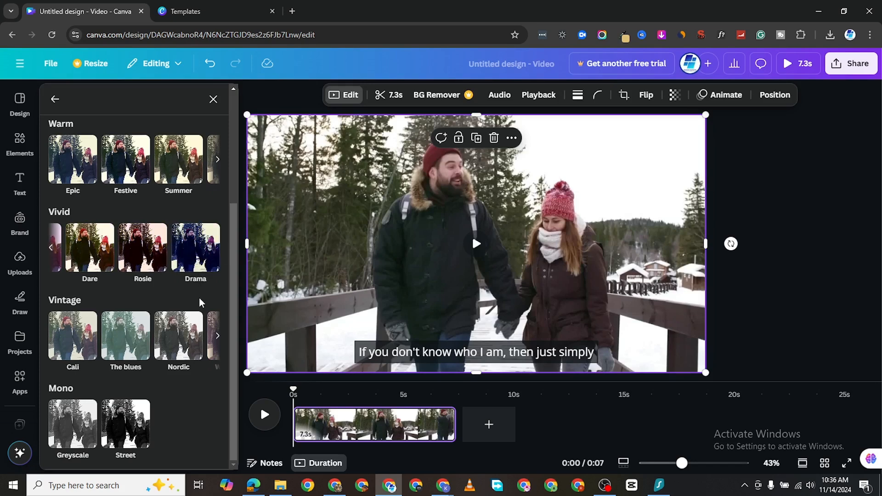
pyautogui.click(152, 251)
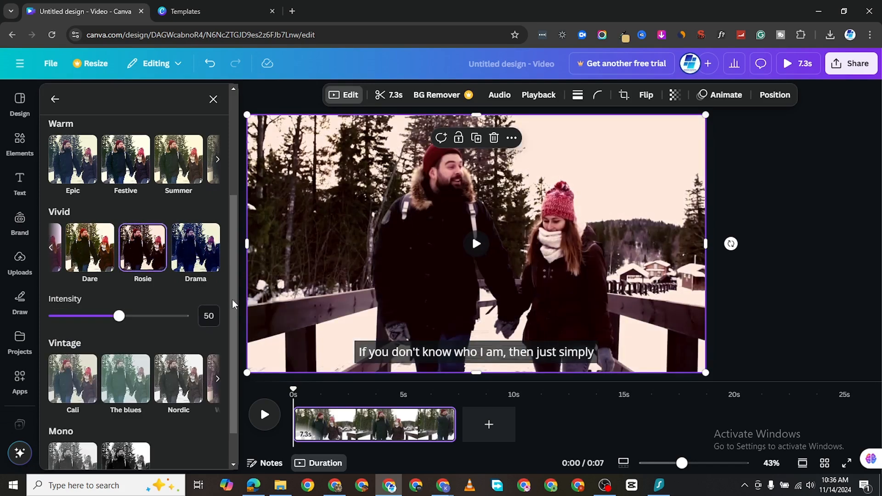
pyautogui.click(194, 262)
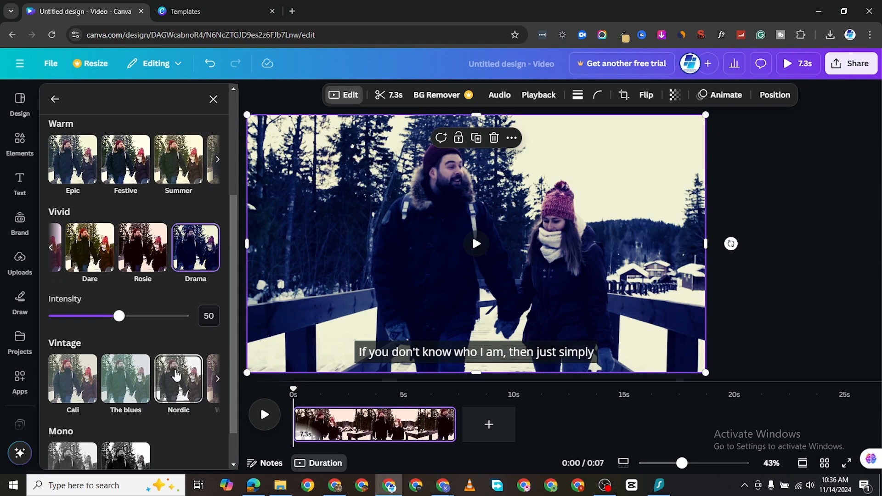
pyautogui.scroll(-1, 216, 270)
# Step: Try the Selfie and Edge filters, and reset the clip to None before returning to the main video options
pyautogui.scroll(3, 217, 294)
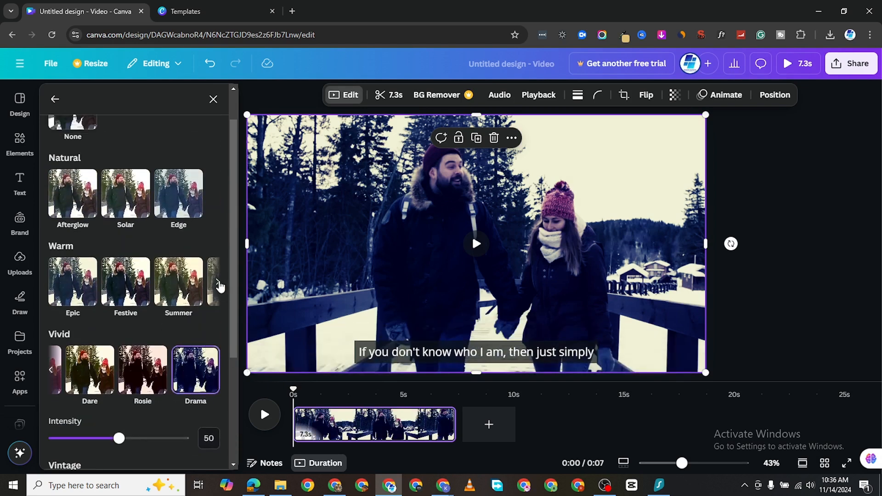
pyautogui.click(218, 284)
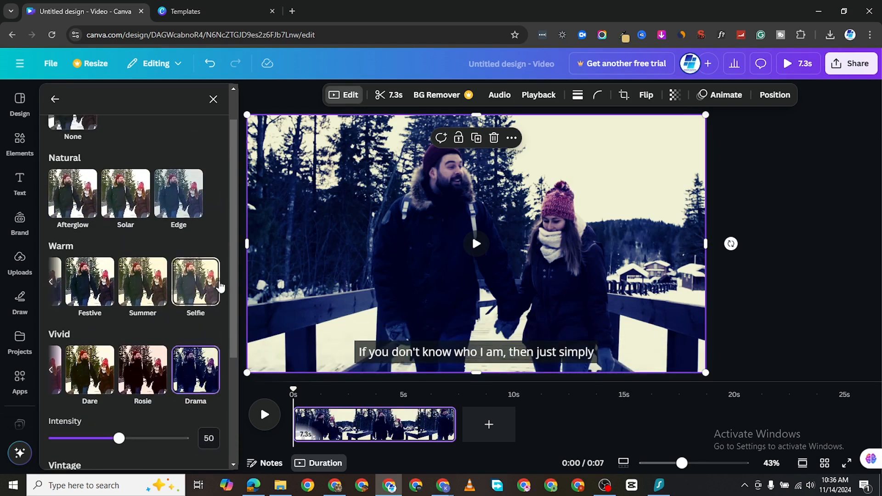
pyautogui.click(180, 286)
pyautogui.scroll(1, 147, 281)
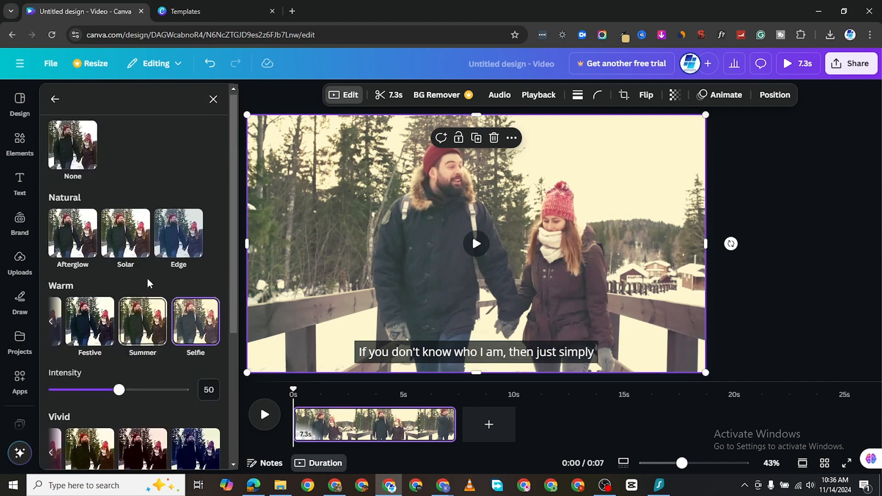
pyautogui.click(179, 239)
pyautogui.scroll(-5, 173, 302)
pyautogui.scroll(5, 177, 123)
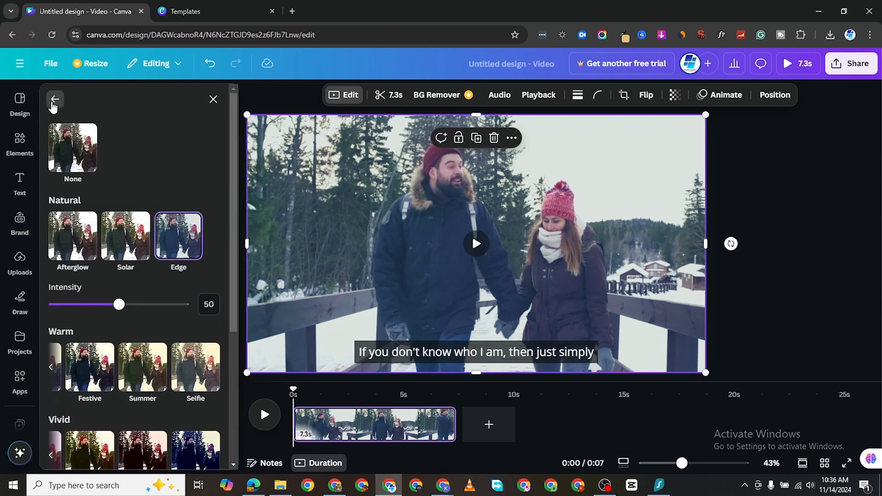
pyautogui.click(81, 163)
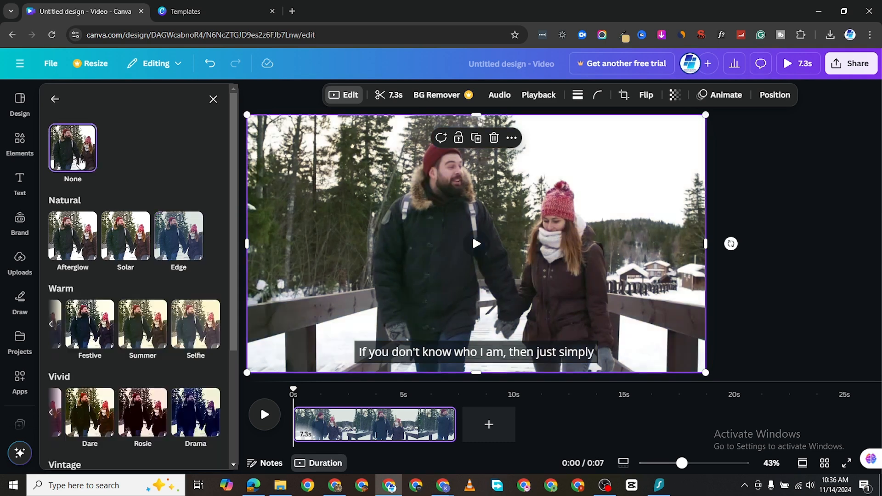
pyautogui.click(54, 102)
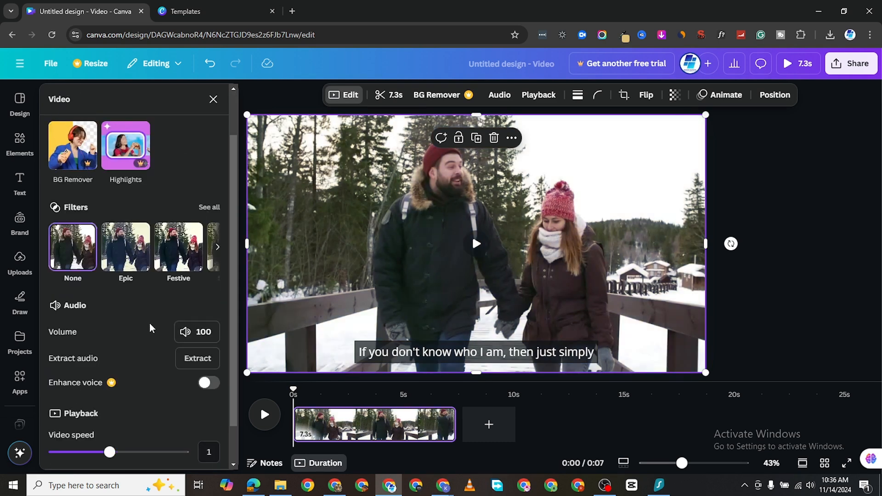
# Step: Lower the clip's volume to 42 and play its first few seconds to hear the difference
pyautogui.scroll(-1, 154, 354)
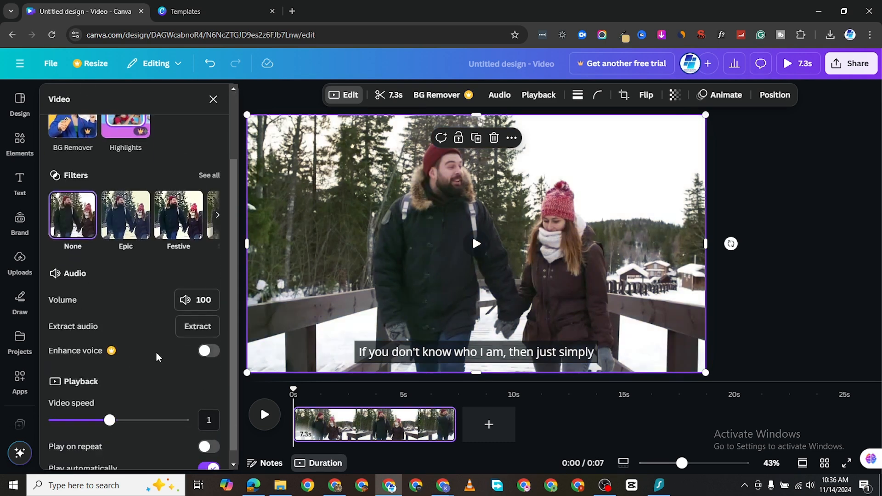
pyautogui.click(196, 289)
pyautogui.moveTo(301, 350); pyautogui.dragTo(243, 351)
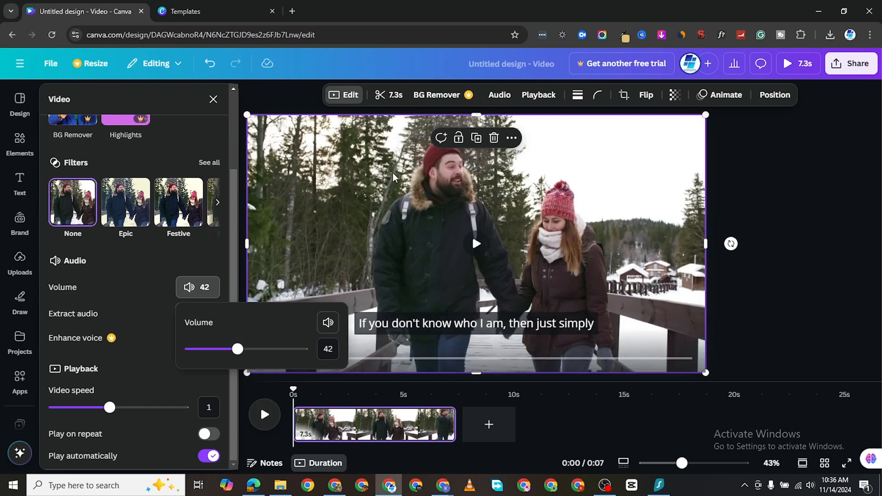
pyautogui.click(265, 414)
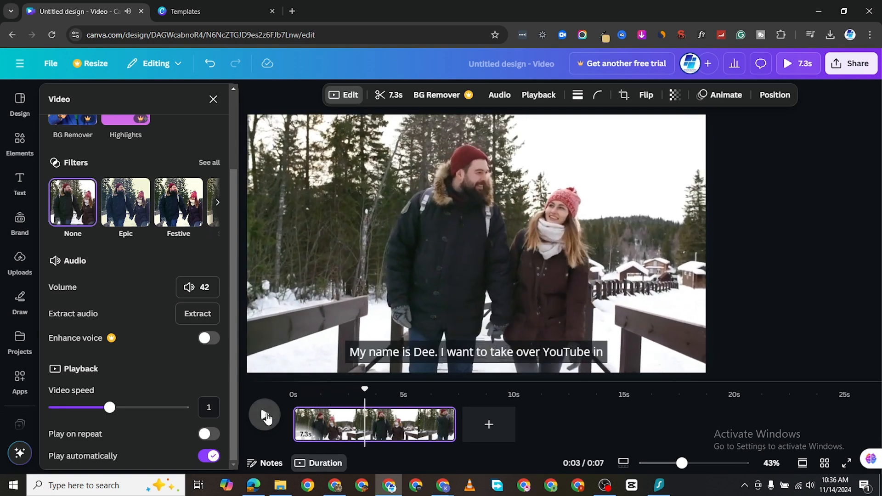
pyautogui.click(265, 416)
# Step: Set the clip's volume back to 100 and extract its audio onto a separate track
pyautogui.click(205, 291)
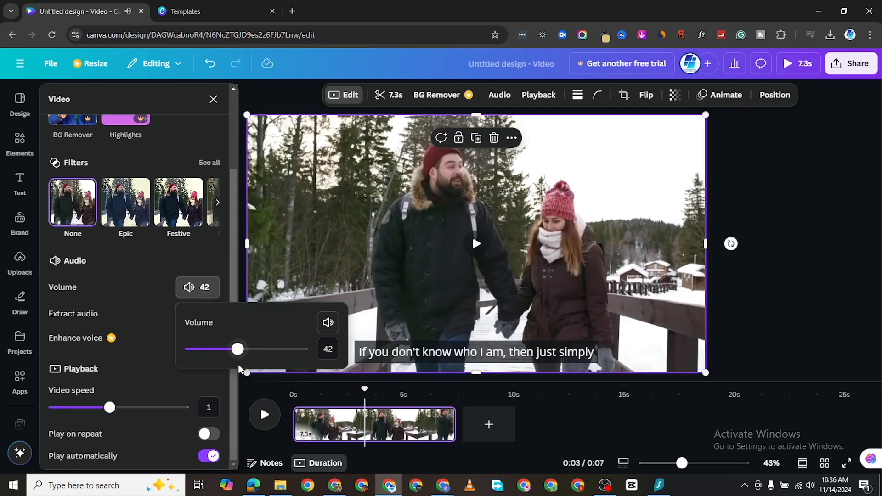
pyautogui.moveTo(236, 357); pyautogui.dragTo(302, 349)
pyautogui.click(132, 310)
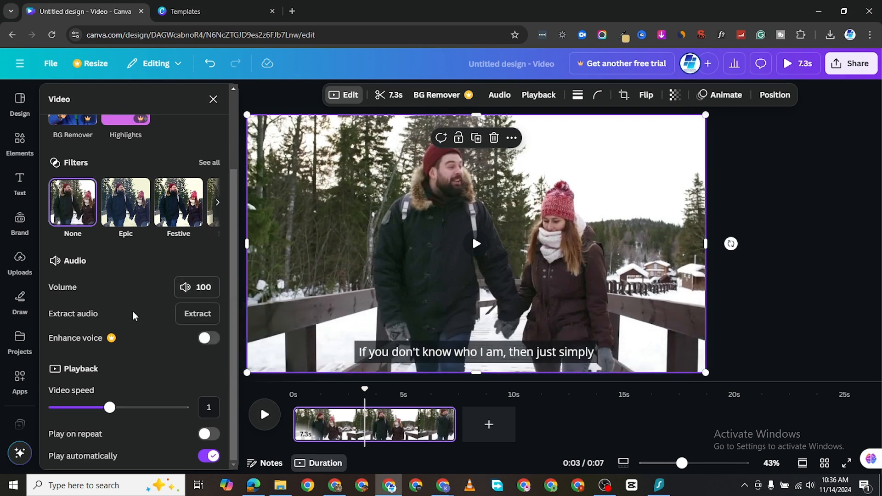
pyautogui.click(204, 312)
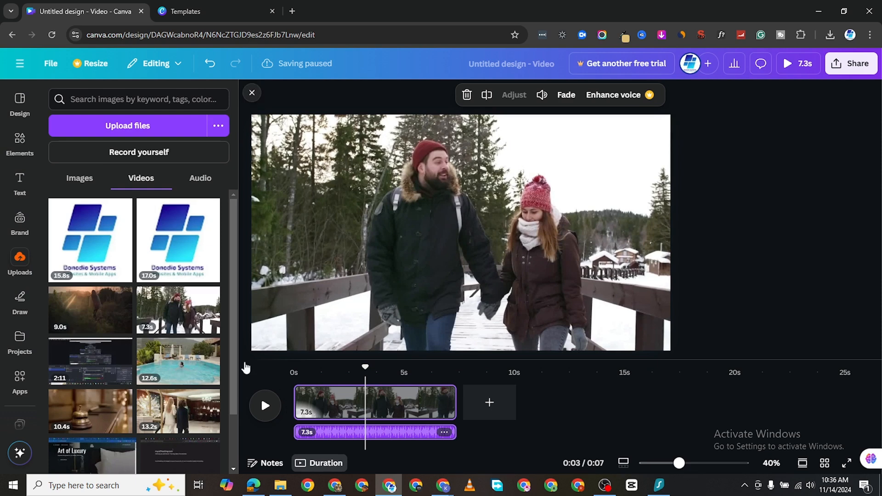
# Step: Trim the snowy couple clip to 2.0 seconds, and add the sunset walk clip after it, also trimmed to 2.0 seconds
pyautogui.click(404, 433)
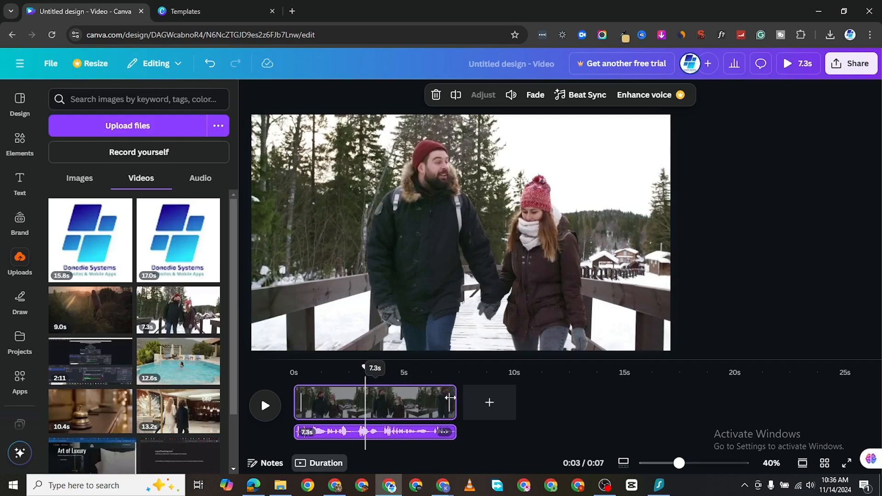
pyautogui.moveTo(450, 398); pyautogui.dragTo(372, 401)
pyautogui.moveTo(90, 309); pyautogui.dragTo(381, 428)
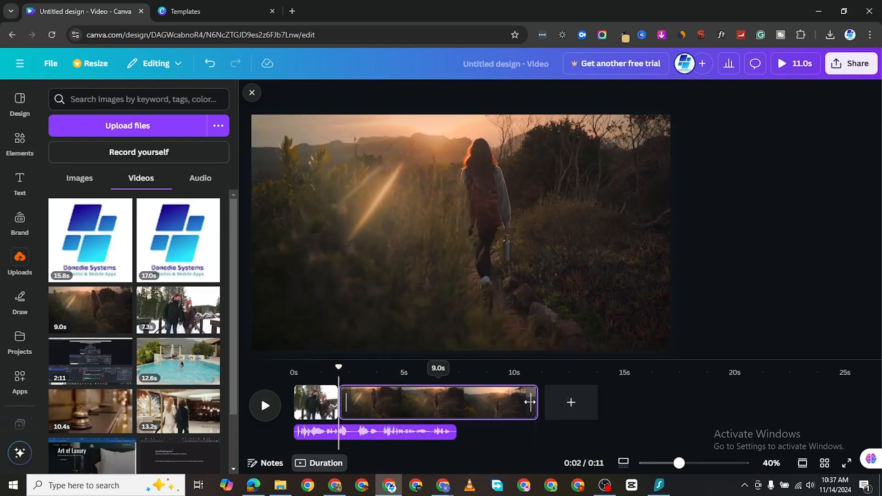
pyautogui.moveTo(530, 402); pyautogui.dragTo(377, 390)
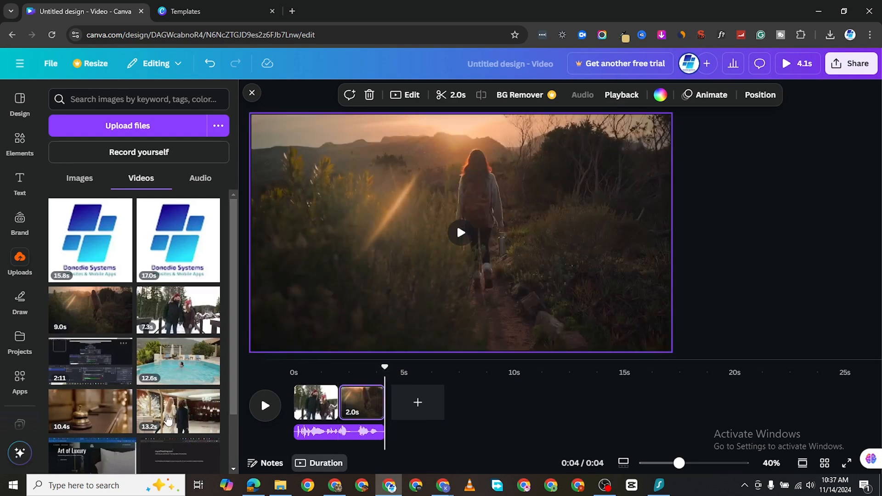
# Step: Add the hotel lobby clip at the end of the timeline, trim it to about 3.2 seconds, and preview the sequence over the extracted audio
pyautogui.moveTo(180, 420); pyautogui.dragTo(418, 404)
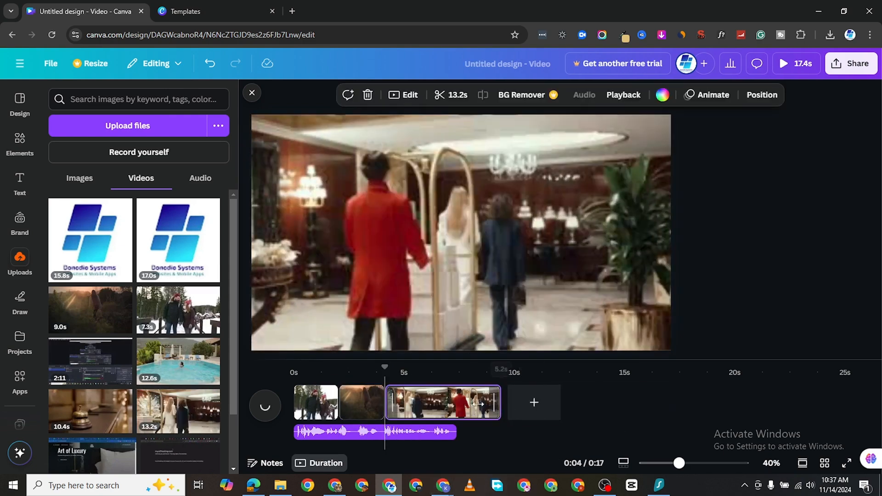
pyautogui.moveTo(478, 404); pyautogui.dragTo(455, 409)
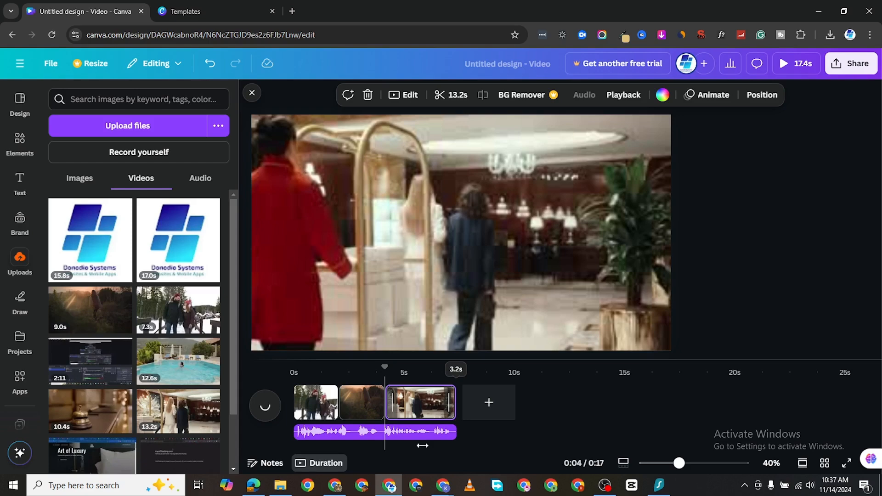
pyautogui.click(266, 405)
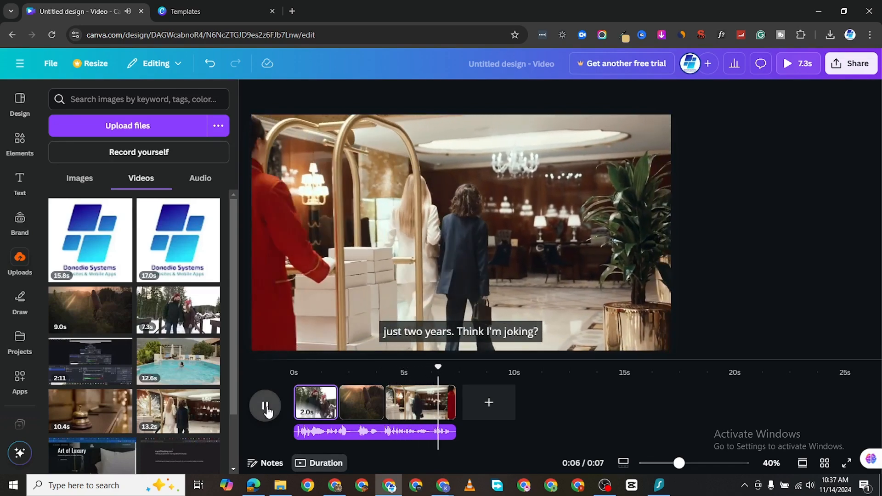
pyautogui.click(266, 406)
# Step: Undo the added lobby and sunset clips, the trims and the audio extraction, back to the full snowy couple clip
pyautogui.click(210, 64)
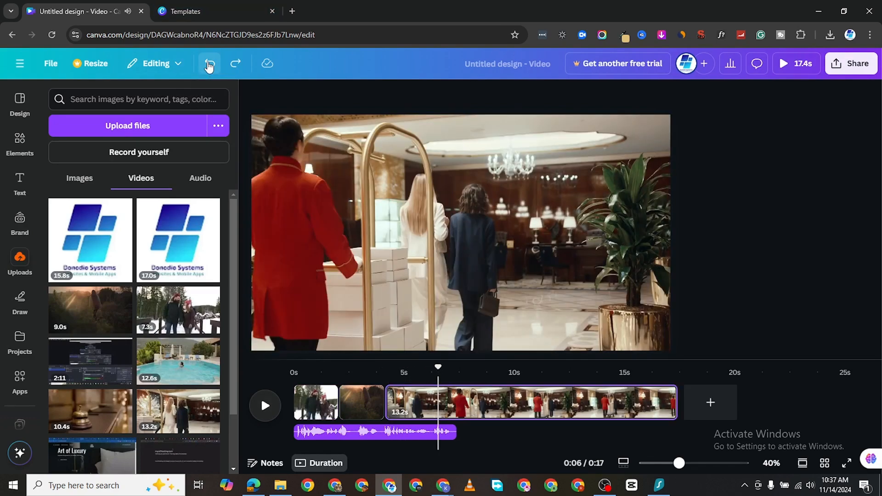
pyautogui.click(210, 64)
pyautogui.click(210, 64)
pyautogui.click(210, 63)
pyautogui.click(210, 64)
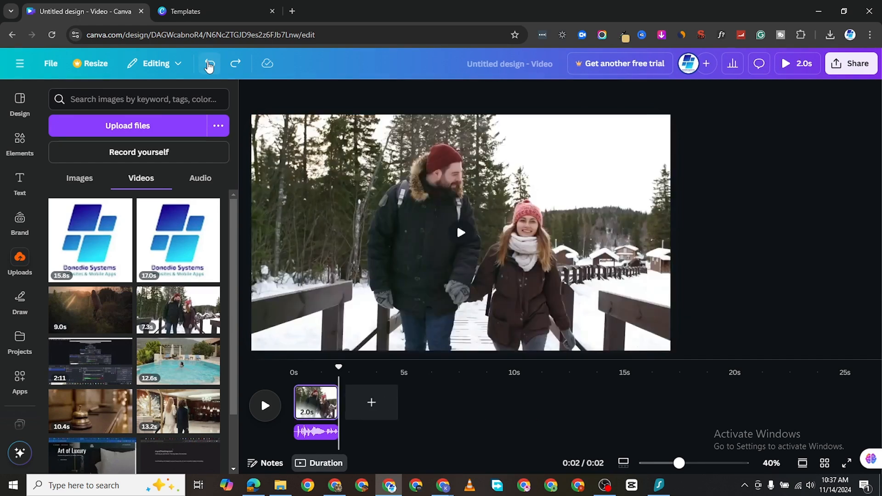
pyautogui.click(209, 65)
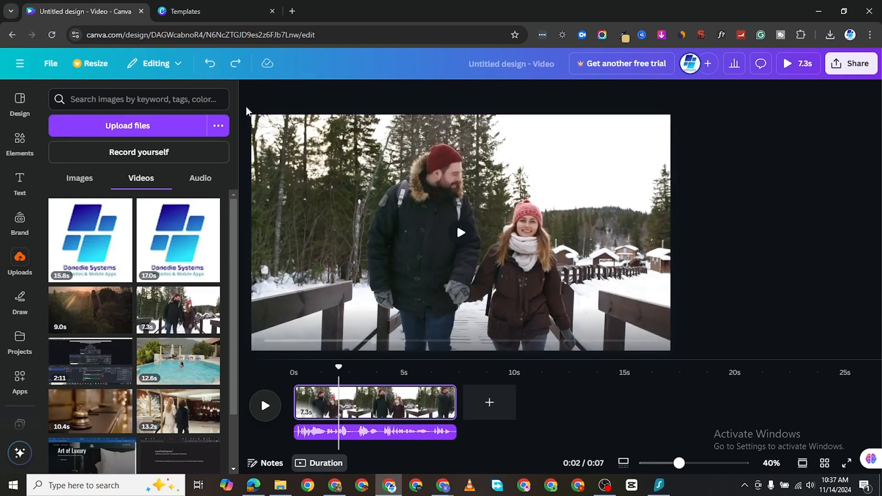
pyautogui.click(209, 64)
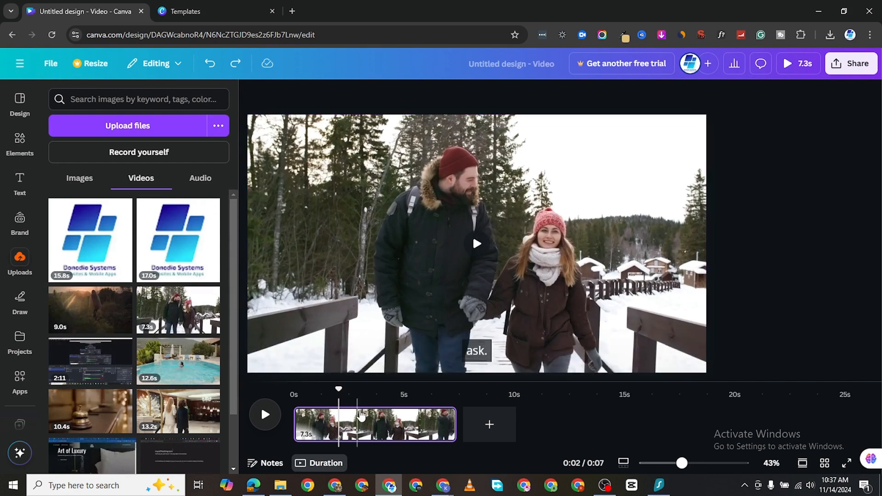
# Step: From the start of the couple clip, try a video speed of 1.25, set it to 0.75, and pause the preview
pyautogui.moveTo(339, 390); pyautogui.dragTo(294, 391)
pyautogui.click(380, 195)
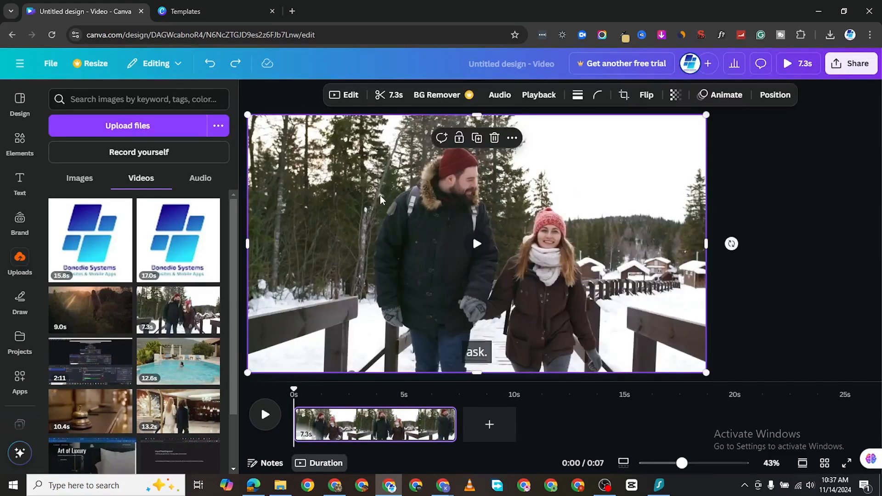
pyautogui.click(338, 95)
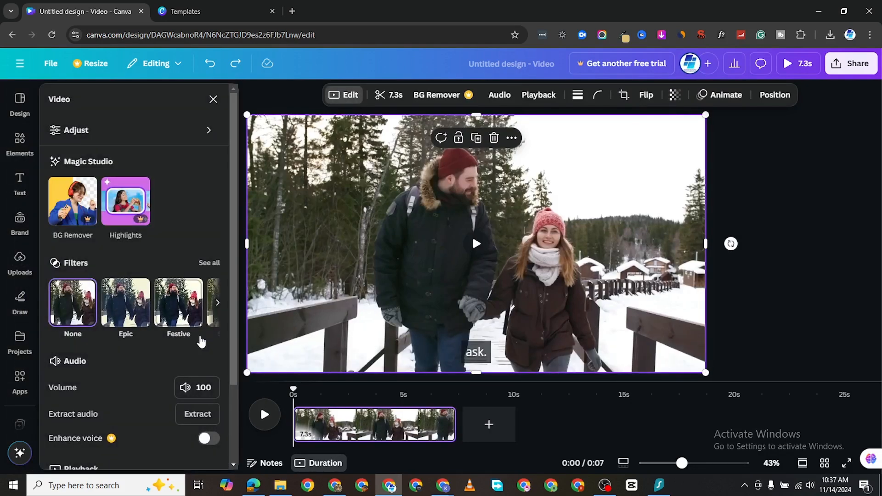
pyautogui.scroll(-3, 198, 349)
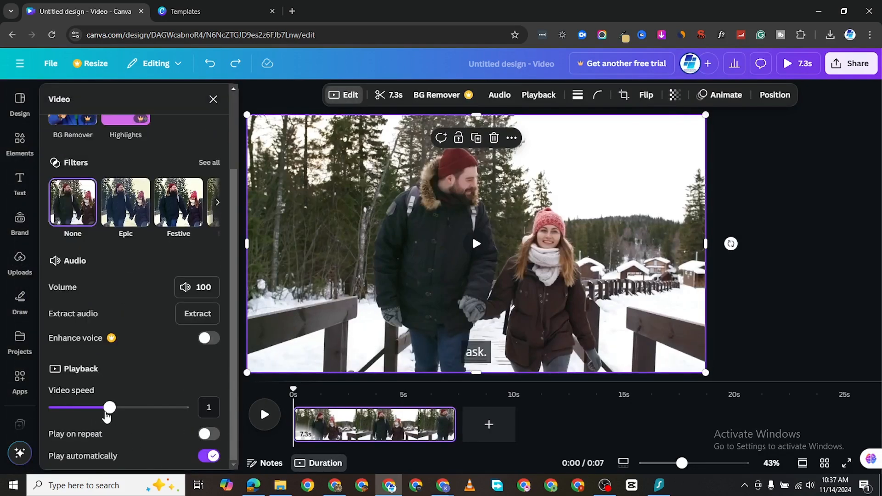
pyautogui.moveTo(118, 407); pyautogui.dragTo(129, 407)
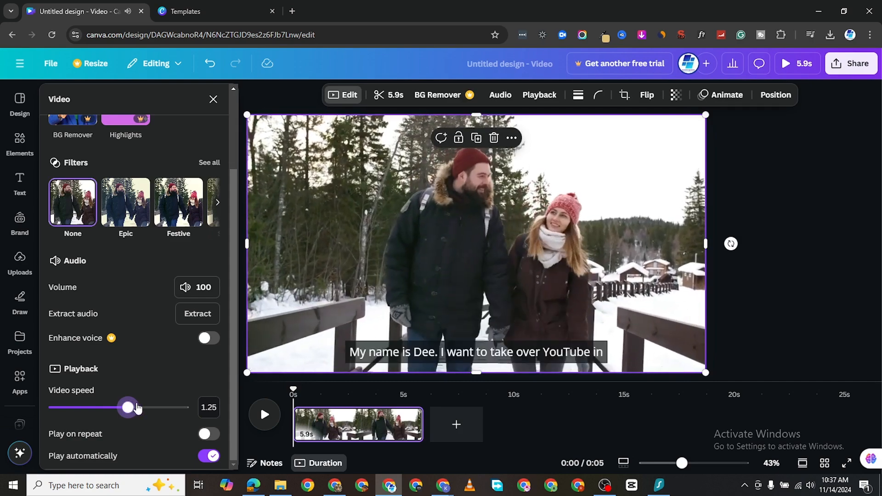
pyautogui.moveTo(118, 408); pyautogui.dragTo(85, 409)
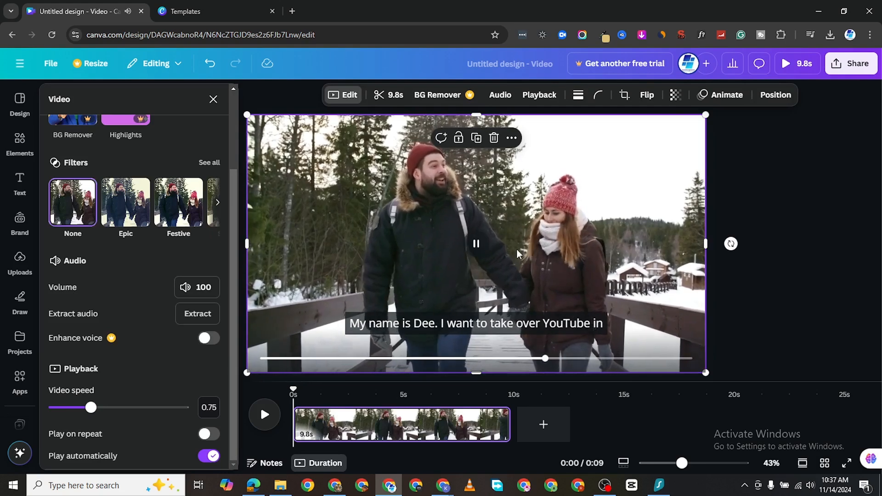
pyautogui.click(444, 257)
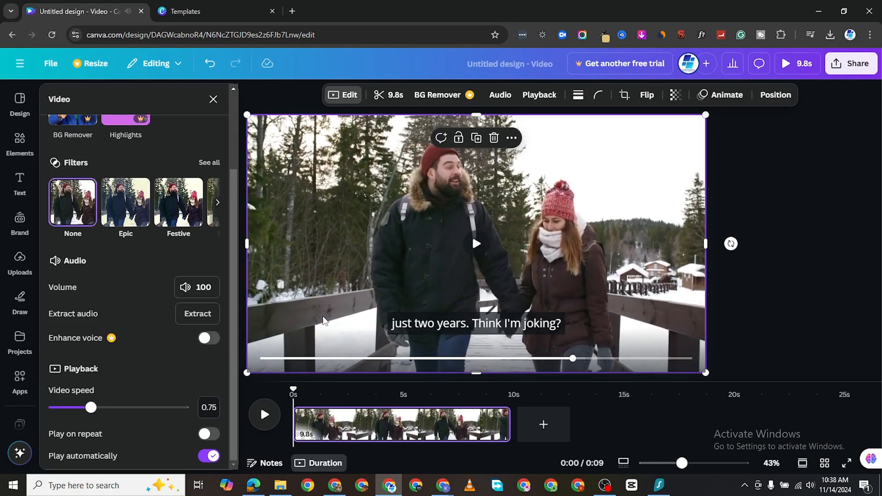
# Step: Open the clip's Adjust settings and look through the white balance, light, color and texture options
pyautogui.scroll(2, 188, 237)
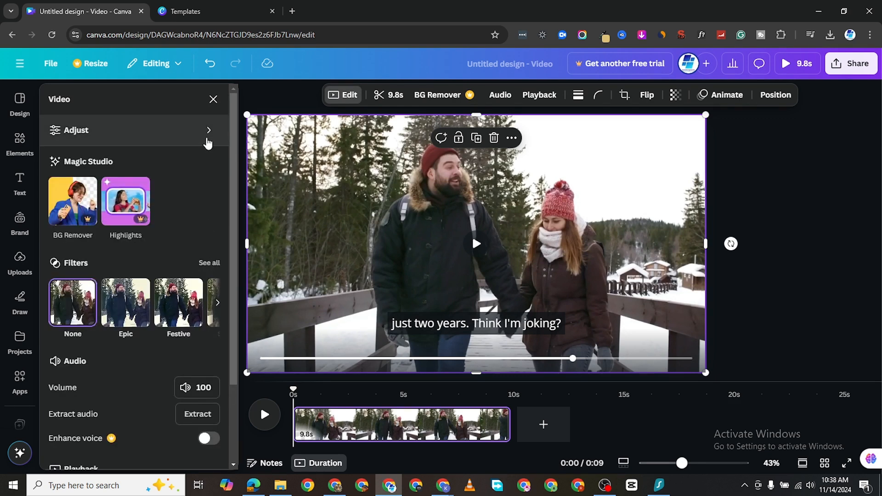
pyautogui.click(203, 132)
pyautogui.scroll(-5, 153, 305)
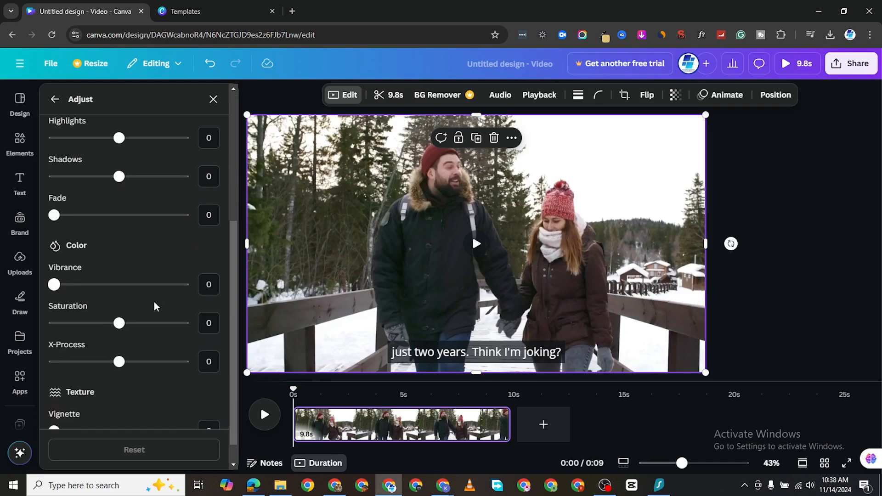
pyautogui.scroll(5, 154, 306)
pyautogui.scroll(-5, 140, 275)
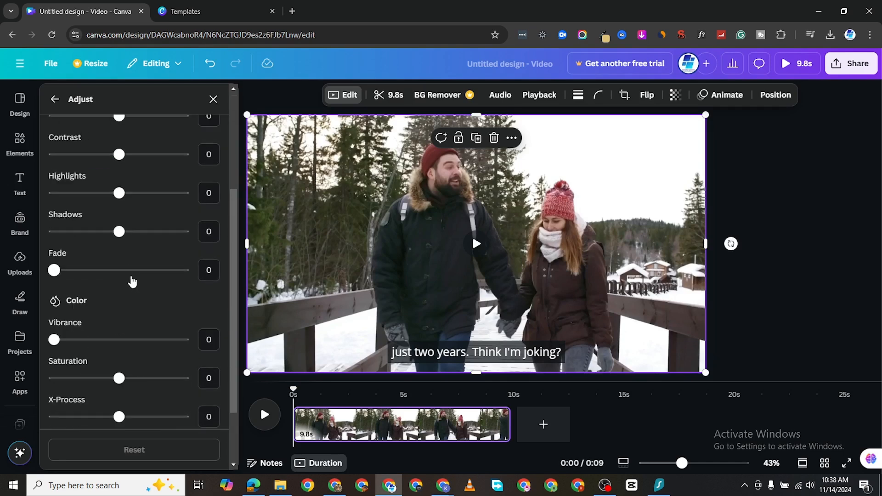
pyautogui.scroll(5, 137, 318)
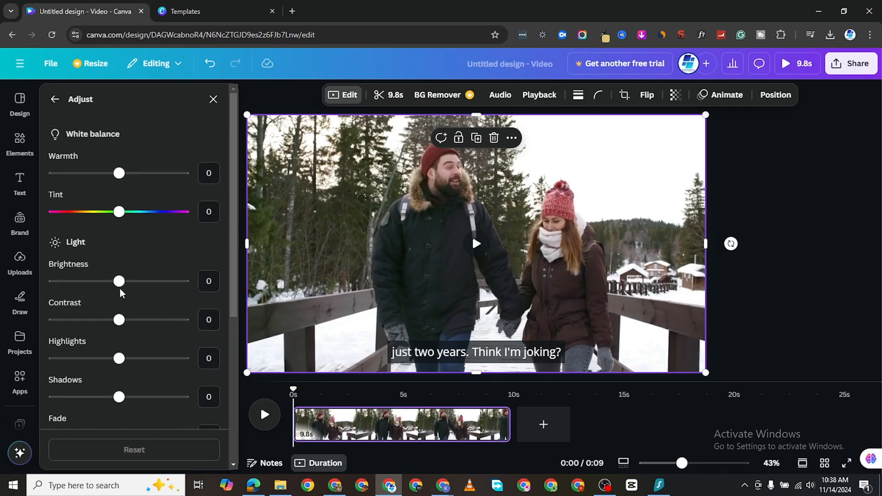